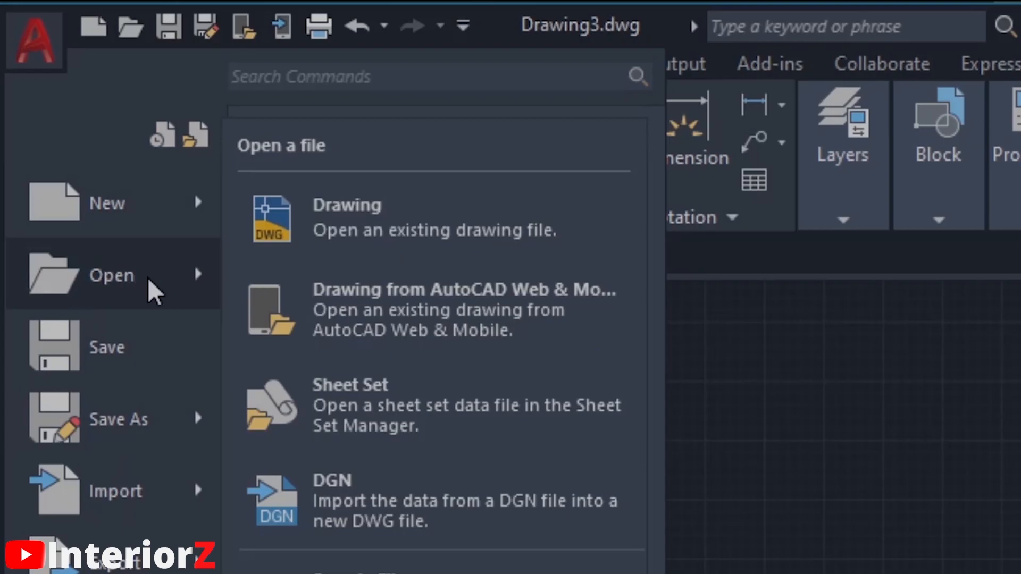
mouse_move(213, 441)
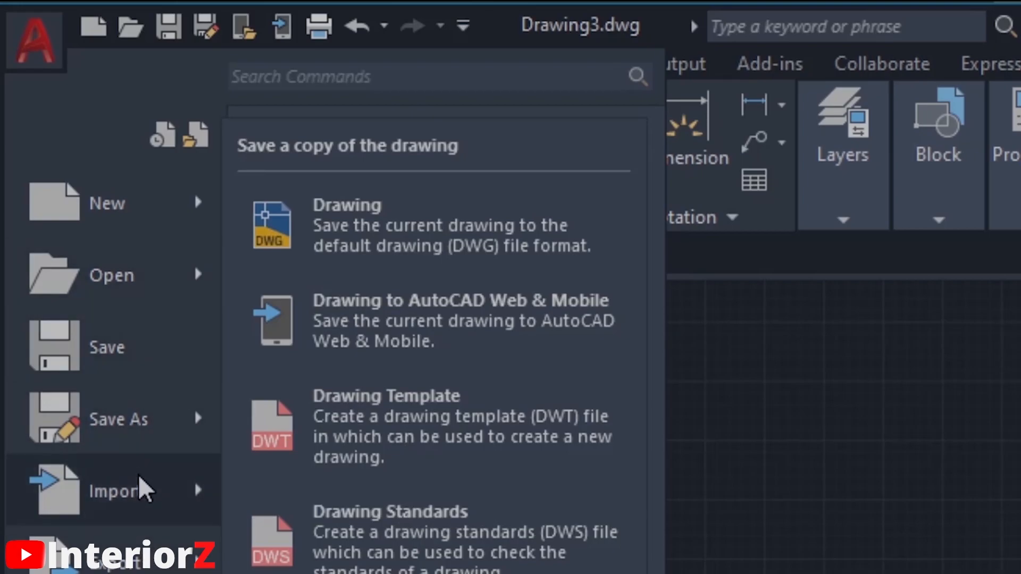
click(934, 429)
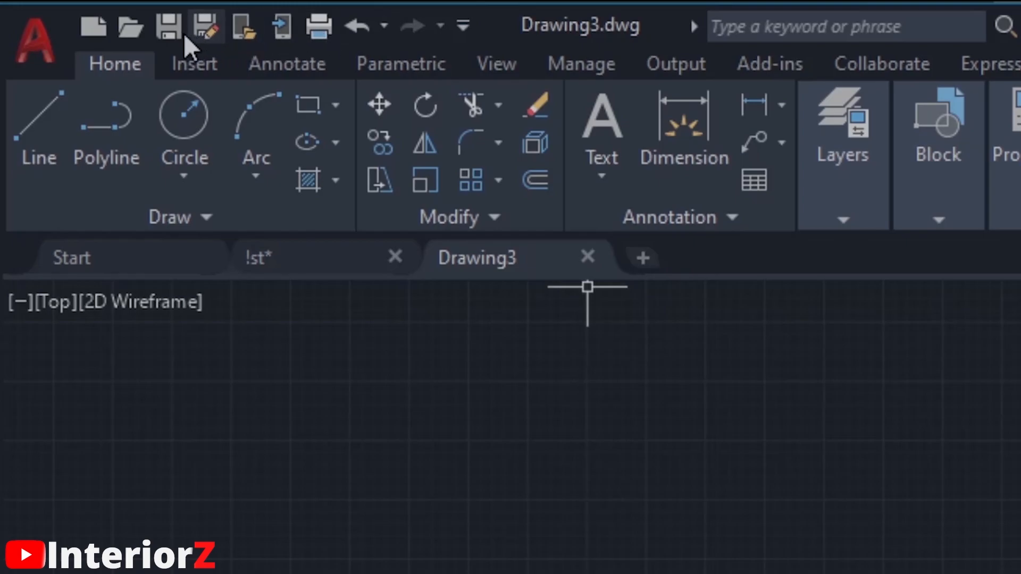
click(33, 56)
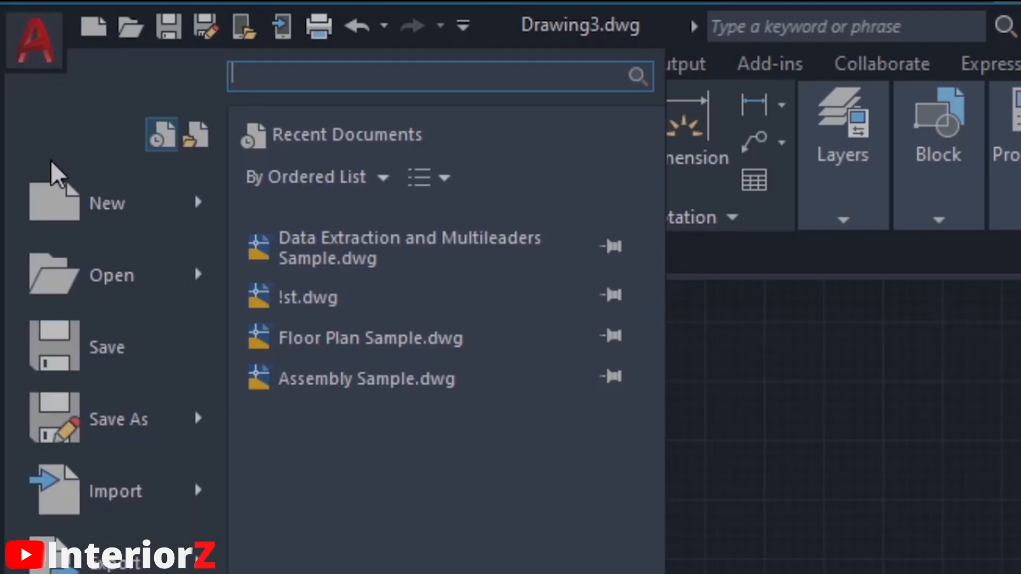
click(734, 463)
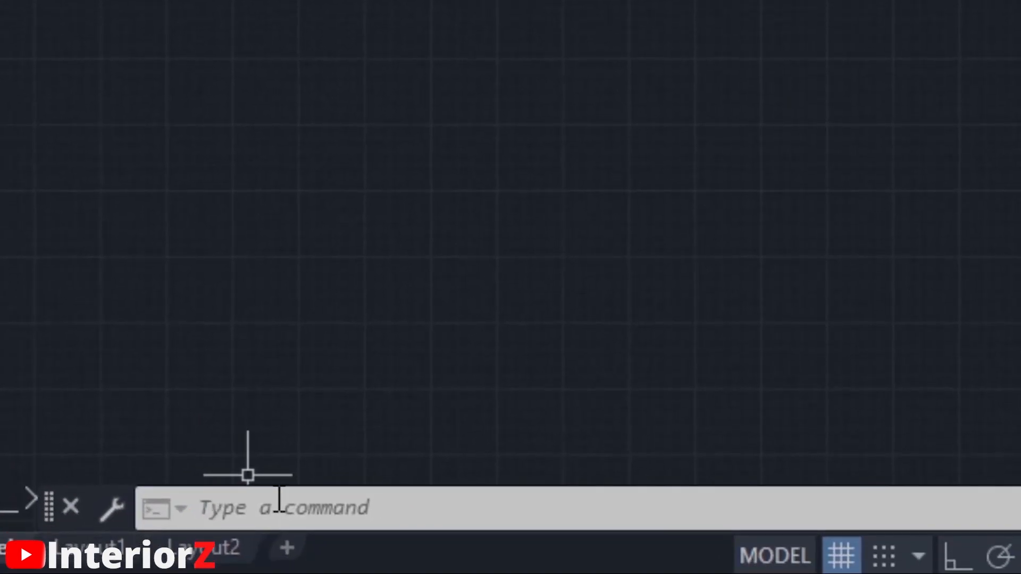
click(279, 500)
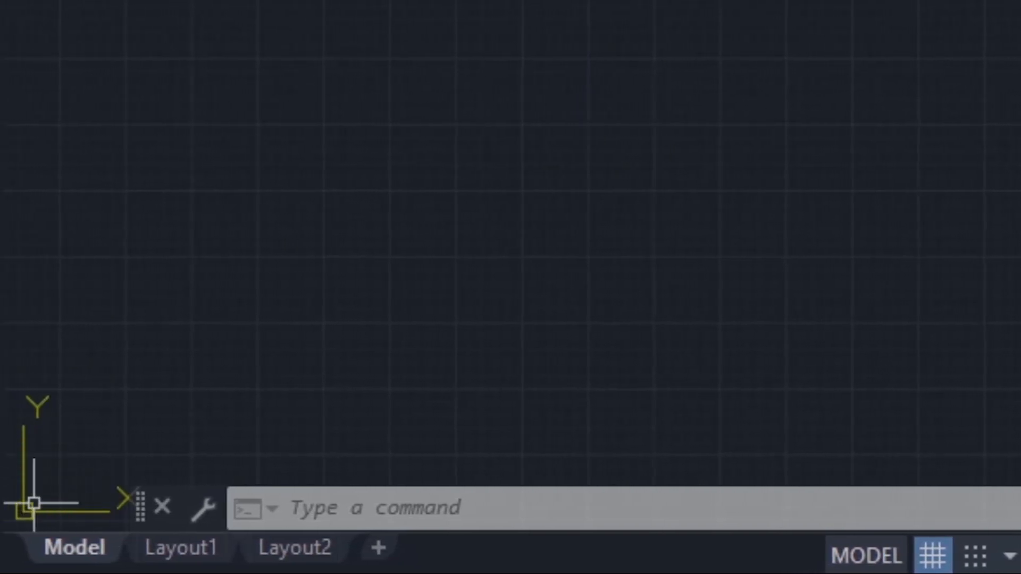
mouse_move(110, 474)
middle_down()
mouse_move(263, 208)
mouse_move(199, 239)
middle_up()
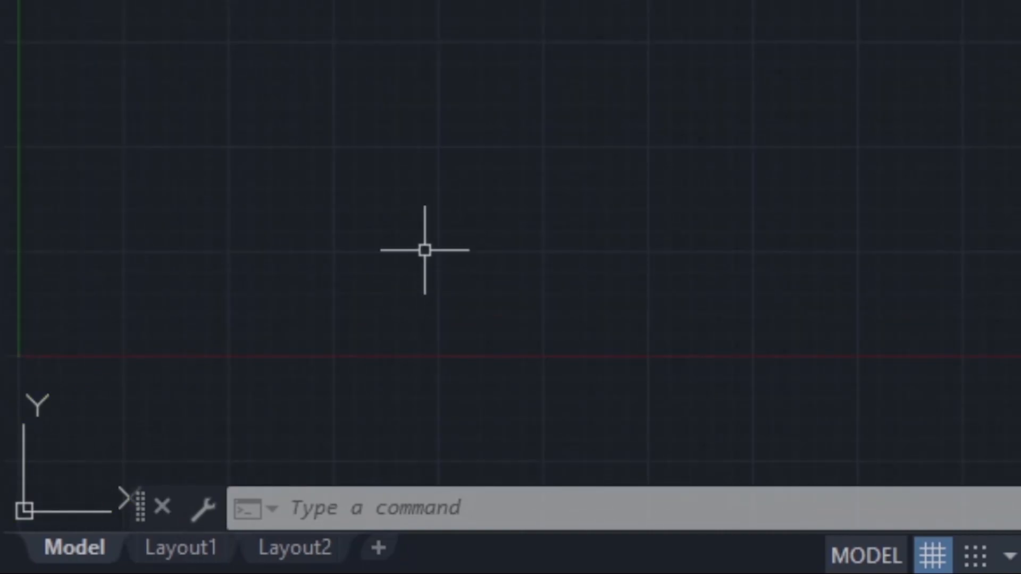
View the Layout1 and Layout2 sheets, and return to model space
click(176, 559)
click(304, 559)
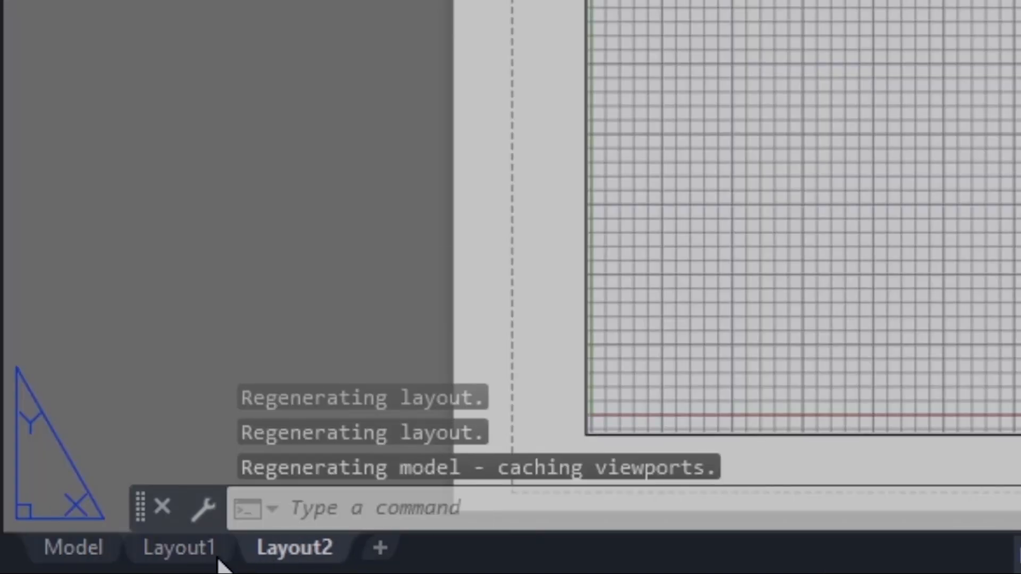
click(75, 554)
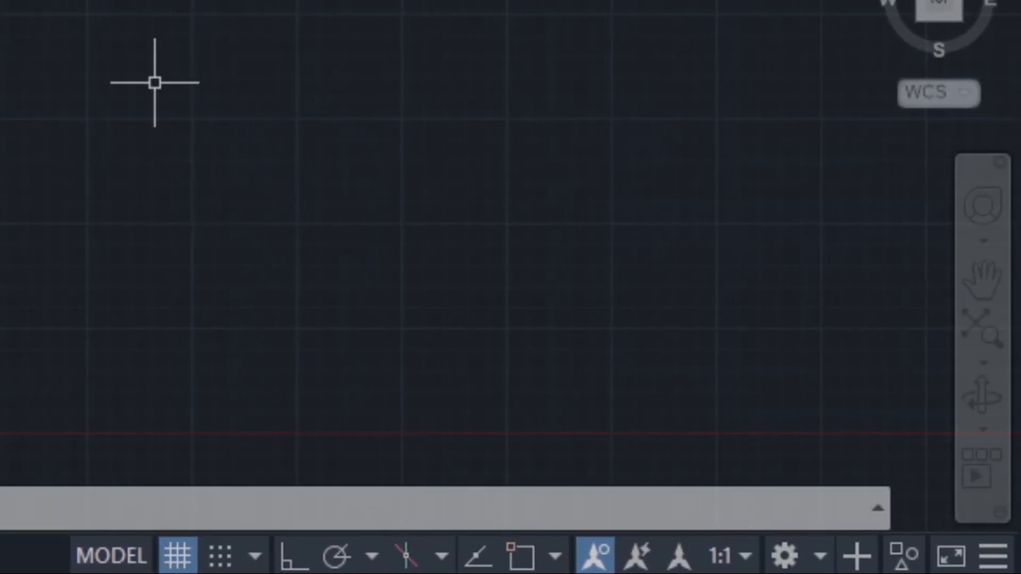
Turn off the grid display in the empty drawing
click(178, 555)
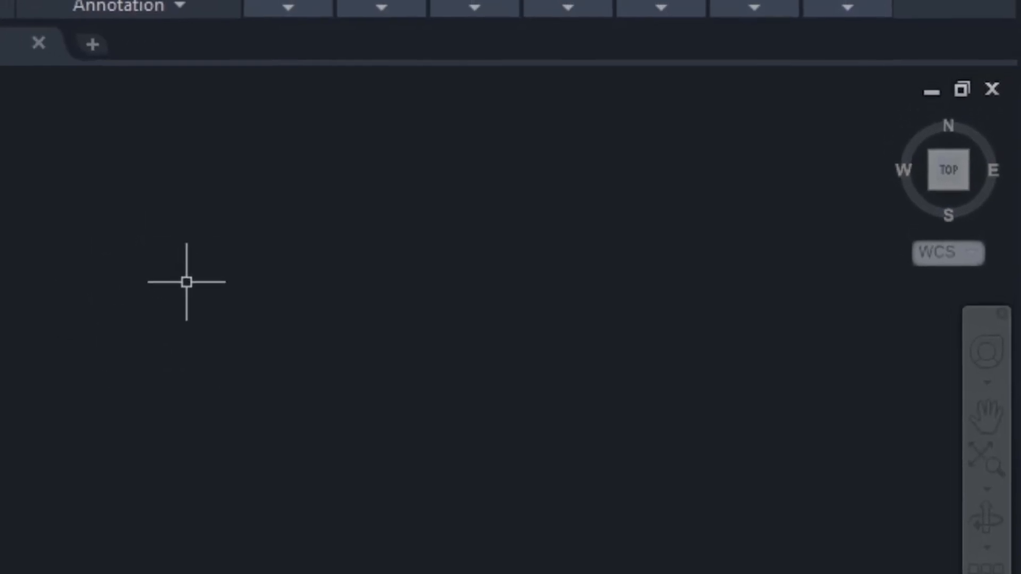
middle_drag(220, 312, 141, 400)
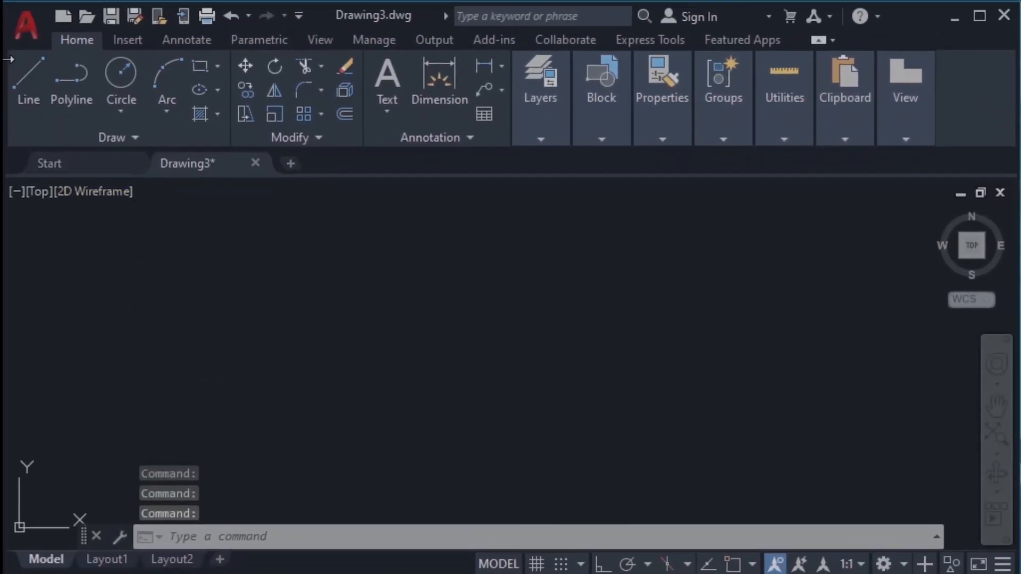
Open the !st drawing from the Desktop and examine its dimensioned outline
click(28, 35)
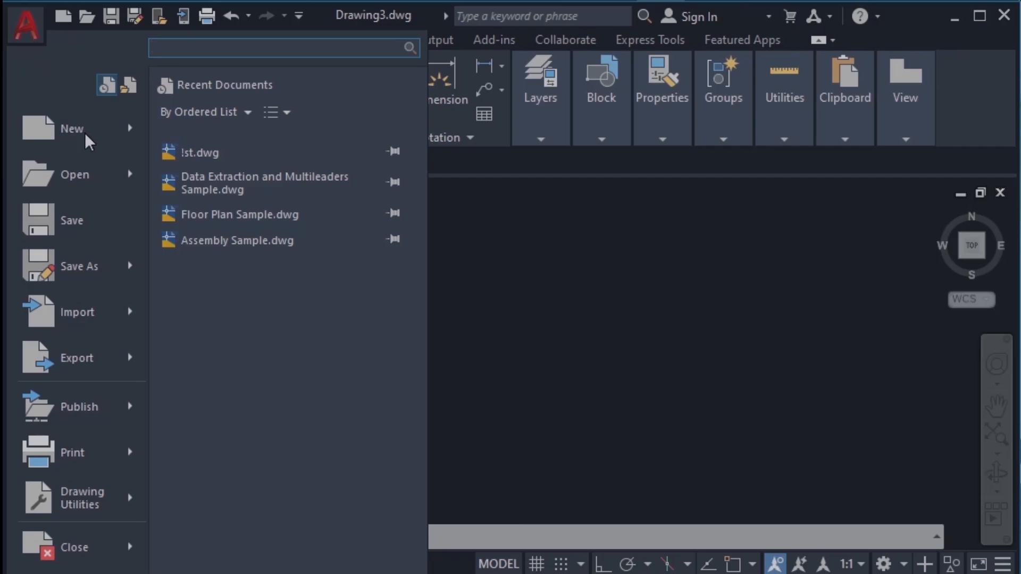
click(84, 169)
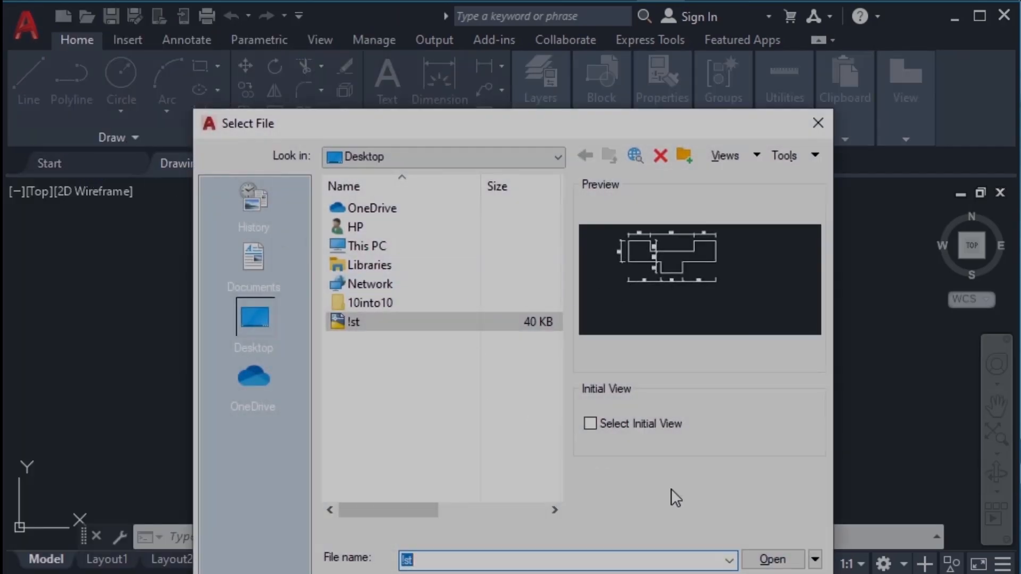
click(797, 558)
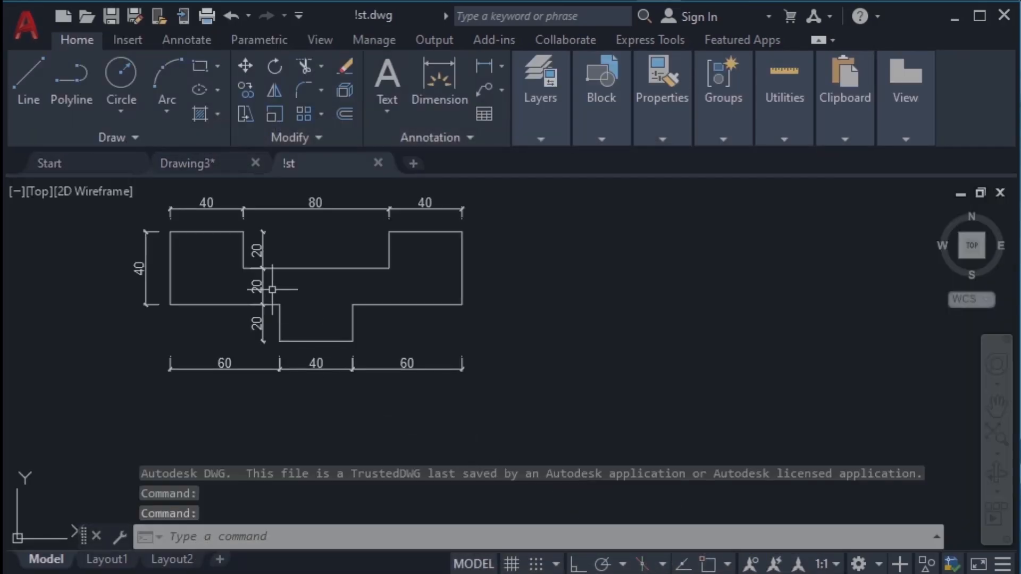
scroll(373, 328, up, 2)
mouse_move(373, 328)
middle_down()
mouse_move(506, 344)
mouse_move(490, 358)
mouse_move(511, 369)
mouse_move(517, 358)
middle_up()
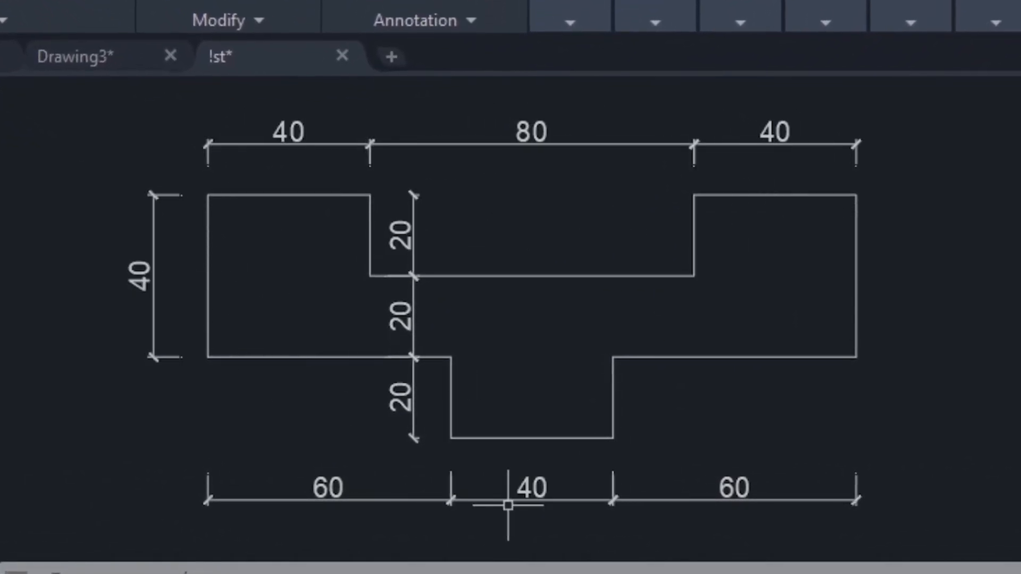
mouse_move(872, 411)
middle_down()
mouse_move(556, 428)
mouse_move(342, 413)
mouse_move(357, 415)
middle_up()
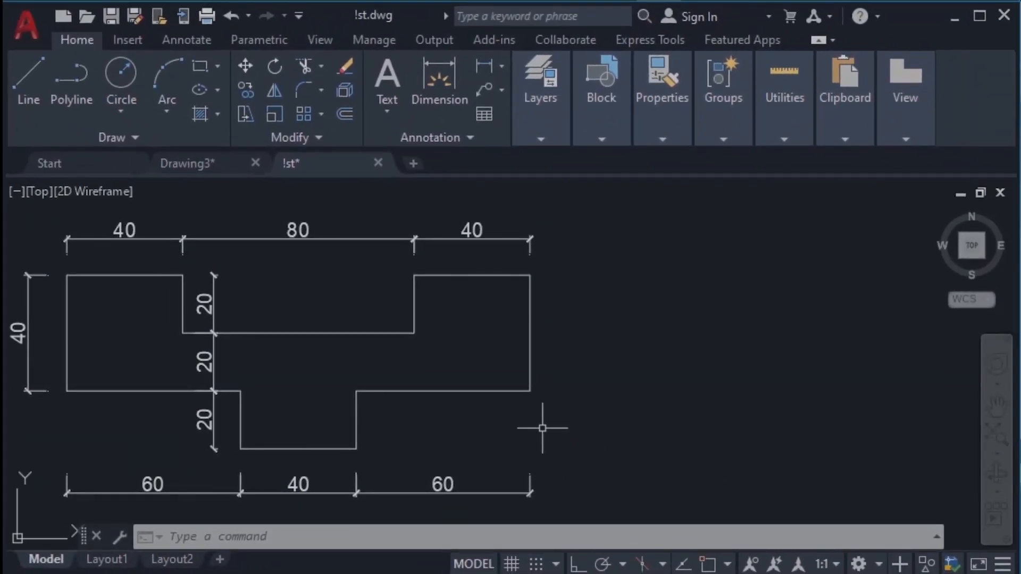
scroll(542, 428, down, 2)
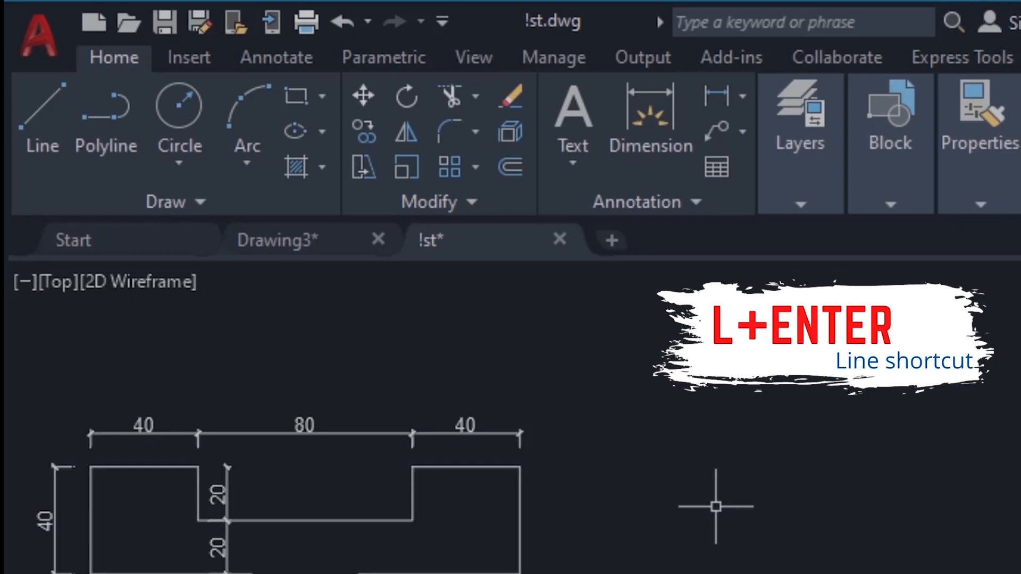
Start a line right of the dimensioned outline, level with its top edge, and draw orthogonal segments 40 right and 20 down
click(43, 118)
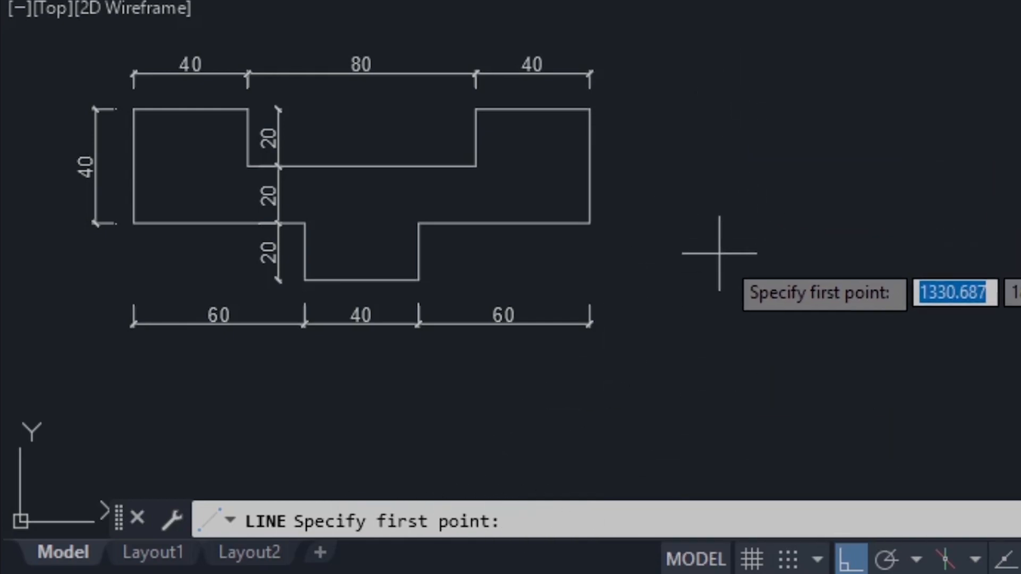
click(657, 107)
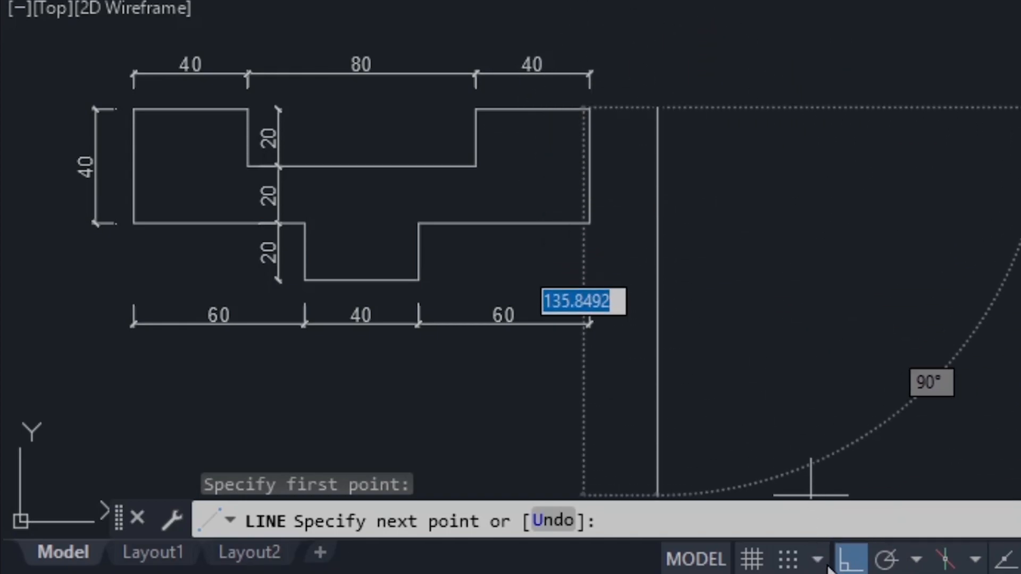
click(850, 558)
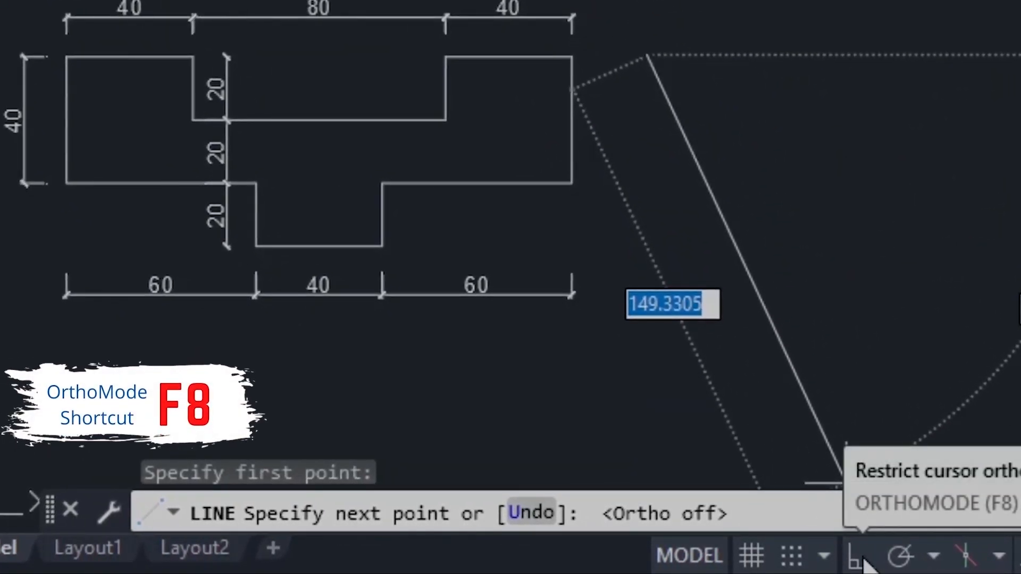
click(859, 558)
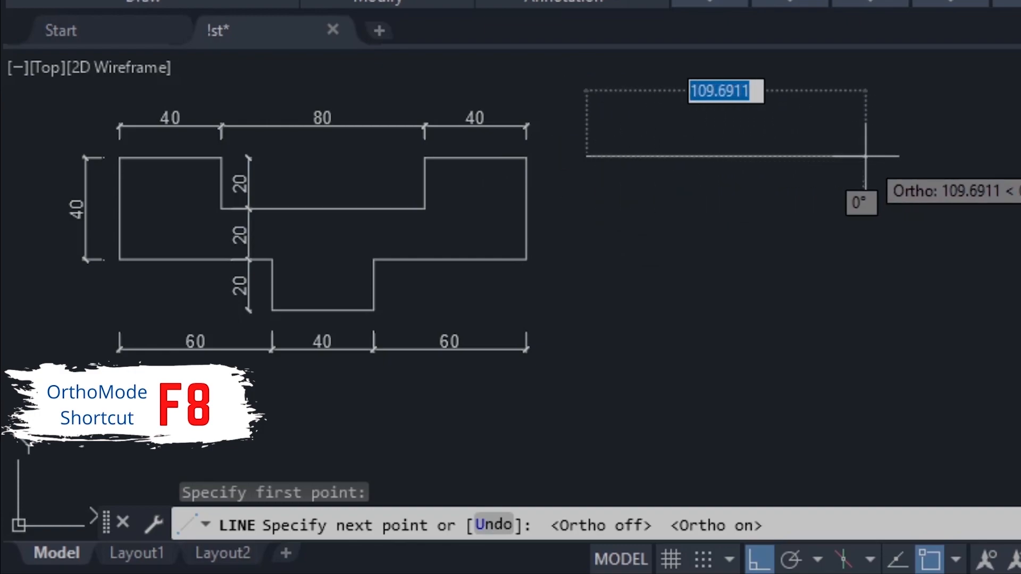
text(40)
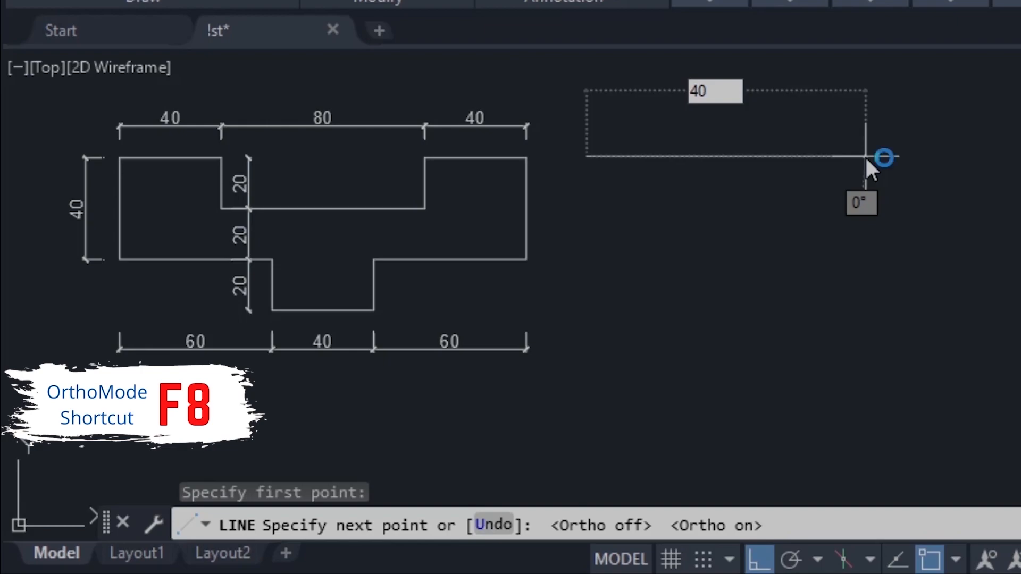
key(Return)
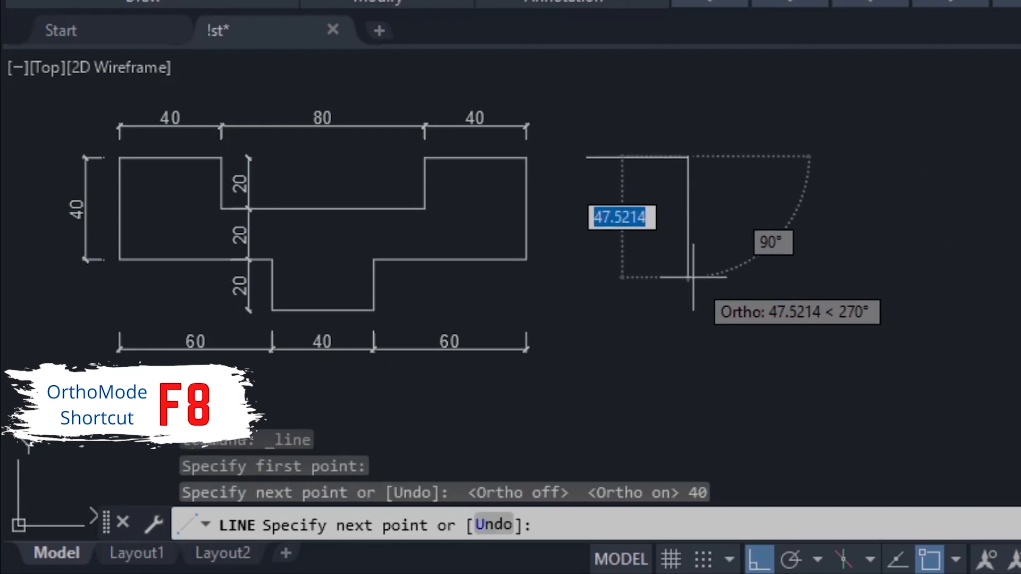
text(20)
key(Return)
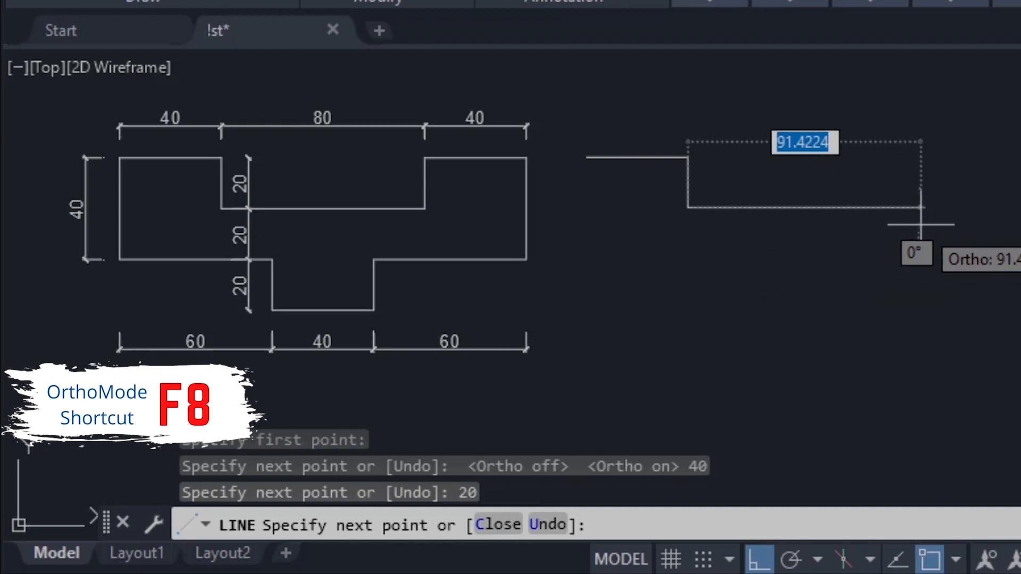
Continue the line with orthogonal segments 80 right, 20 up, 40 right and 40 down
text(80)
key(Return)
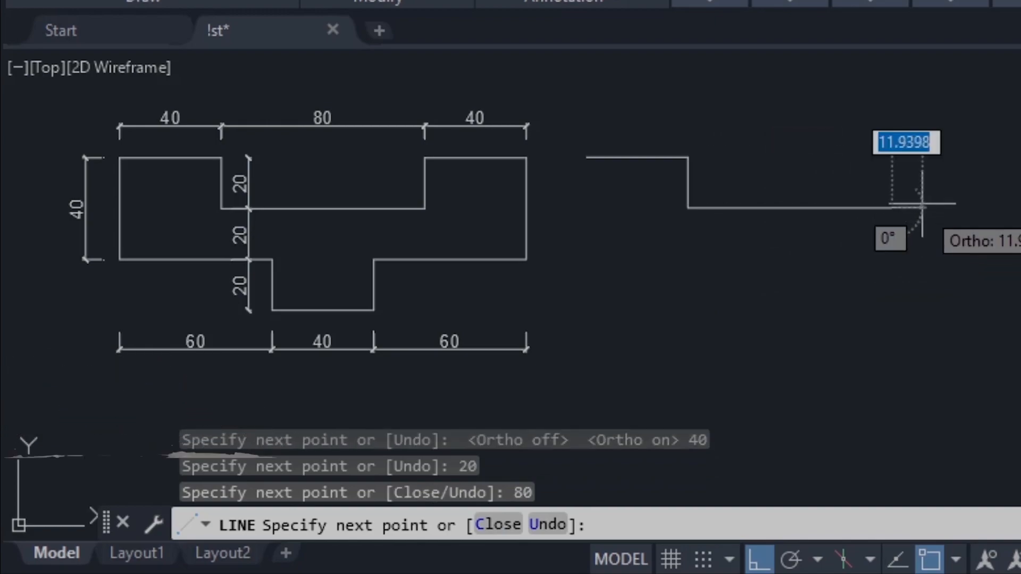
text(20)
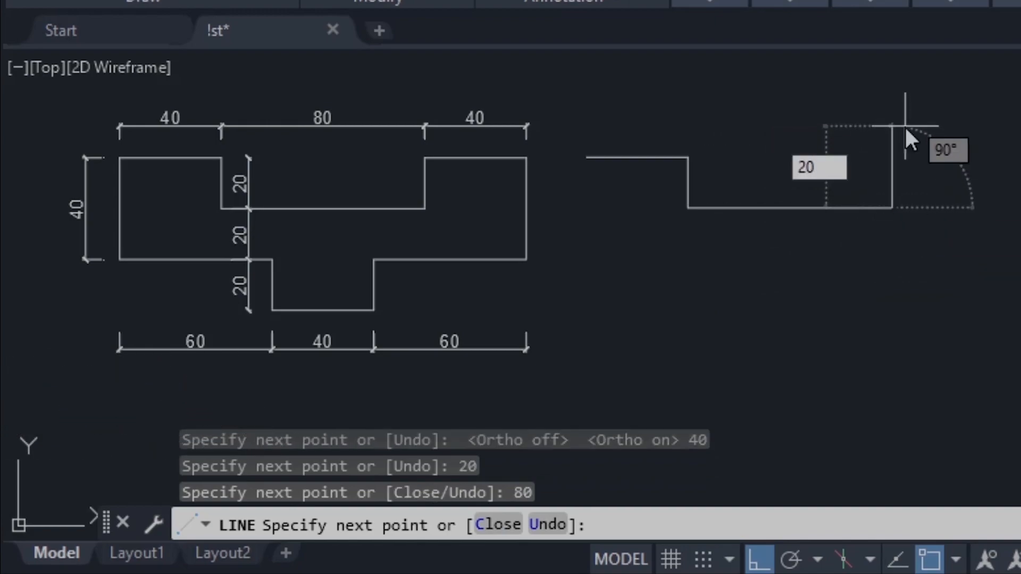
key(Return)
text(40)
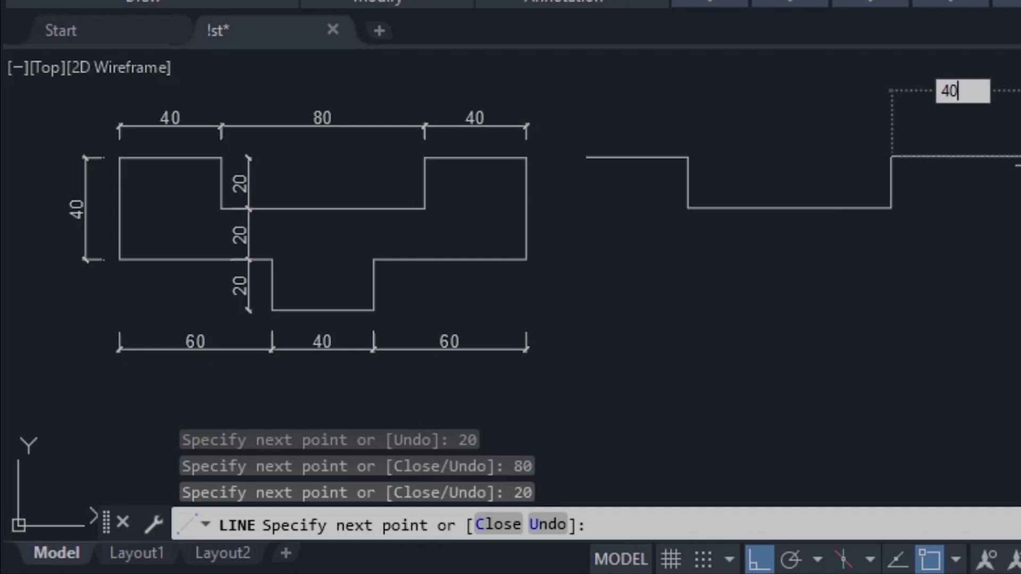
key(Return)
text(4)
key(Return)
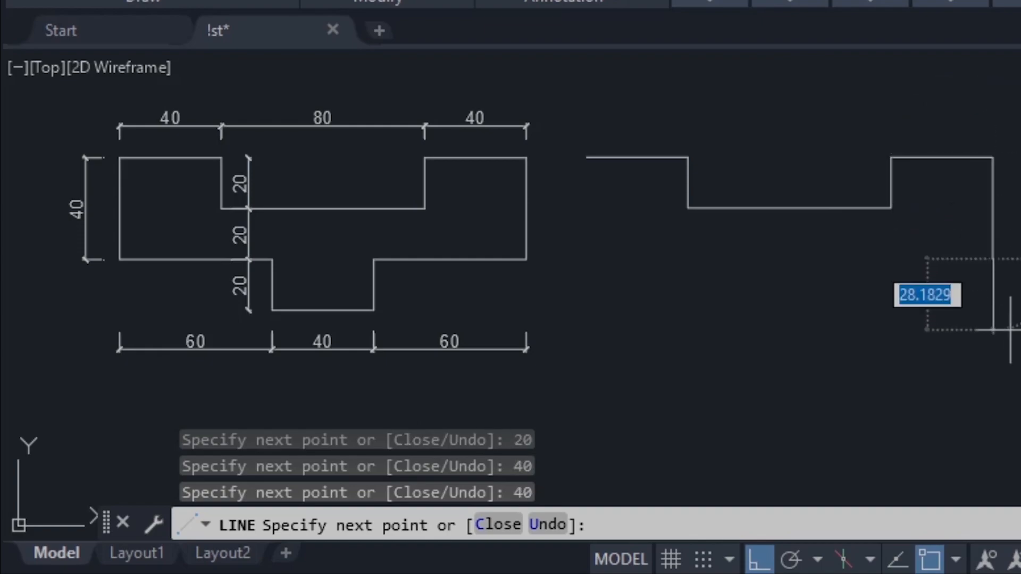
Continue the outline's lower edge with orthogonal segments 60 left, 20 down and 40 left
text(6)
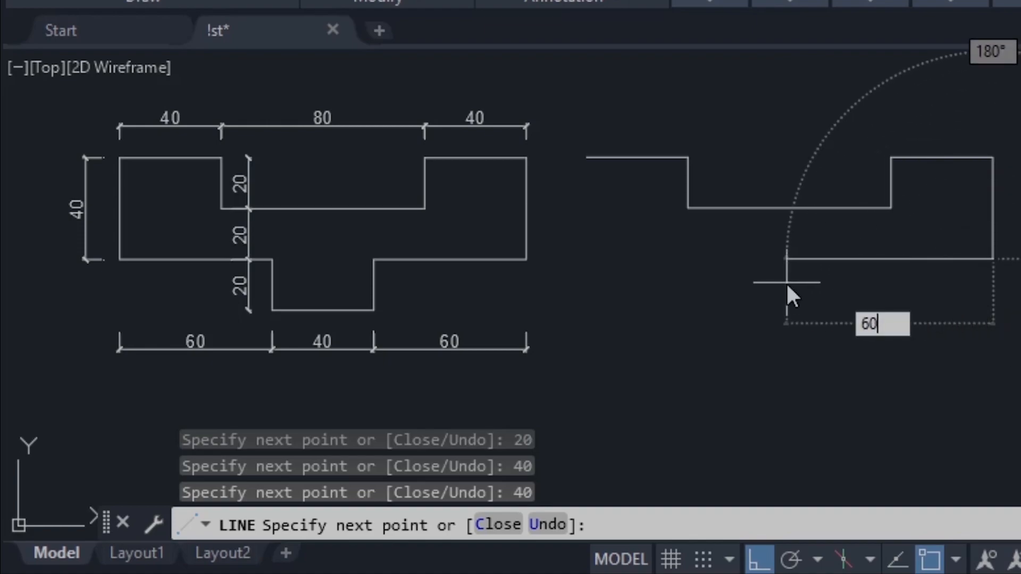
text(0)
key(Return)
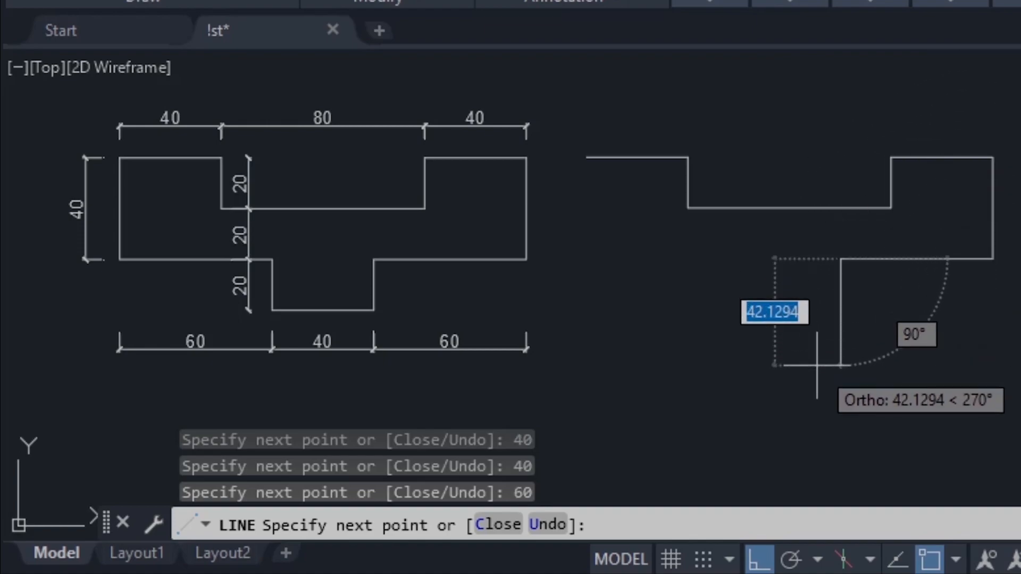
text(20)
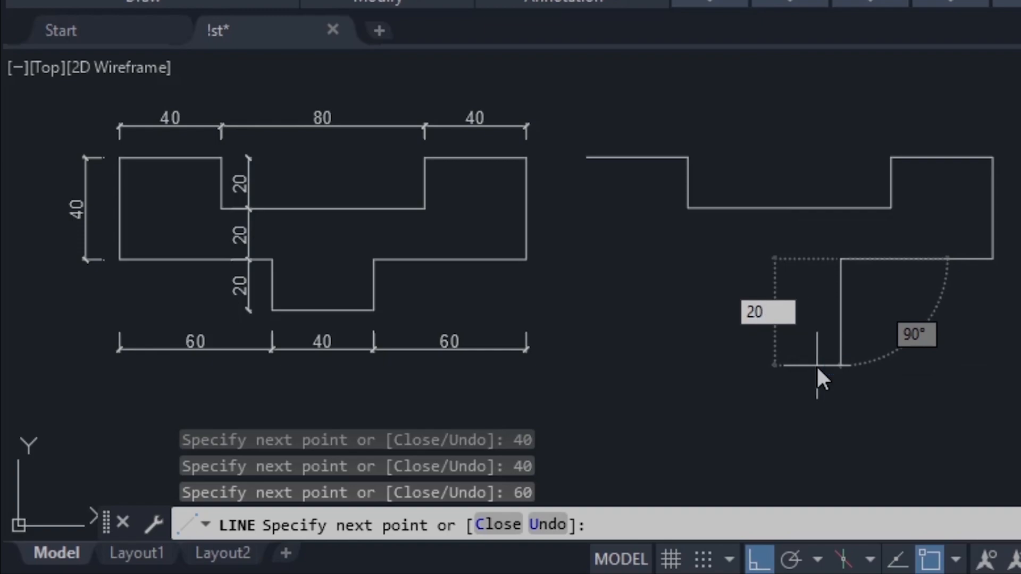
key(Return)
text(40)
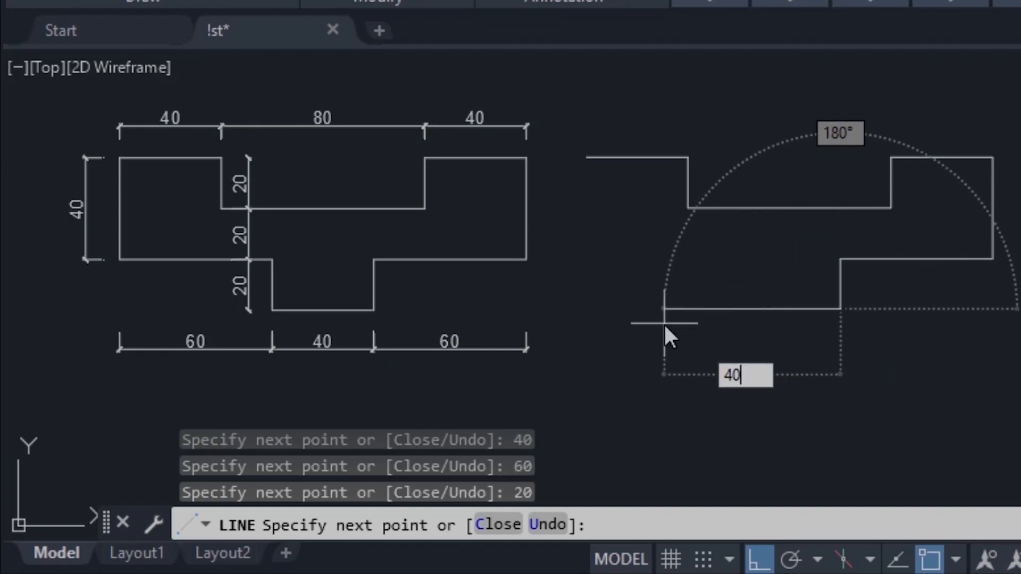
key(Return)
Add segments 20 up and 60 left, reaching the corner directly below the outline's start point
text(20)
key(Return)
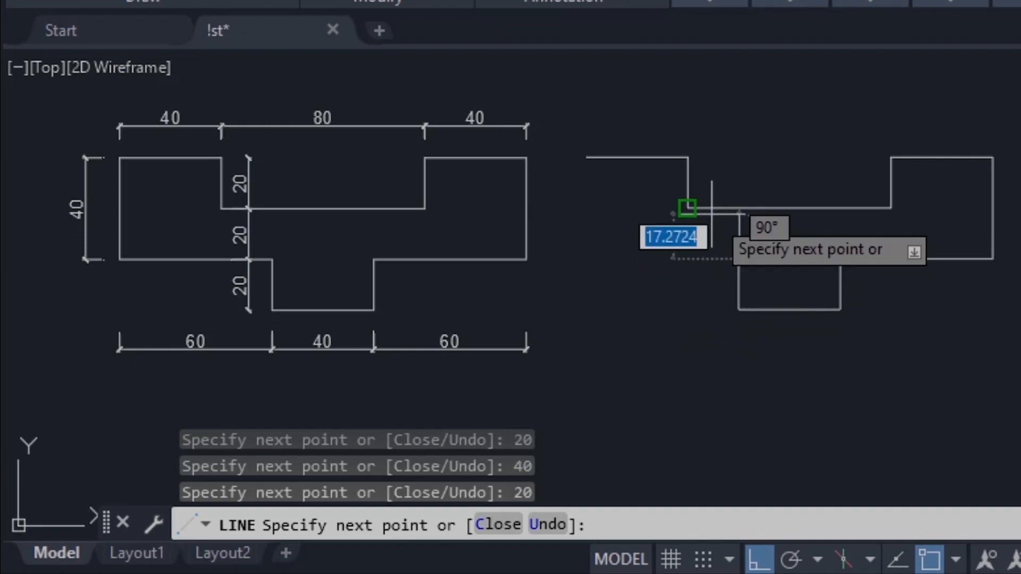
text(60)
key(Return)
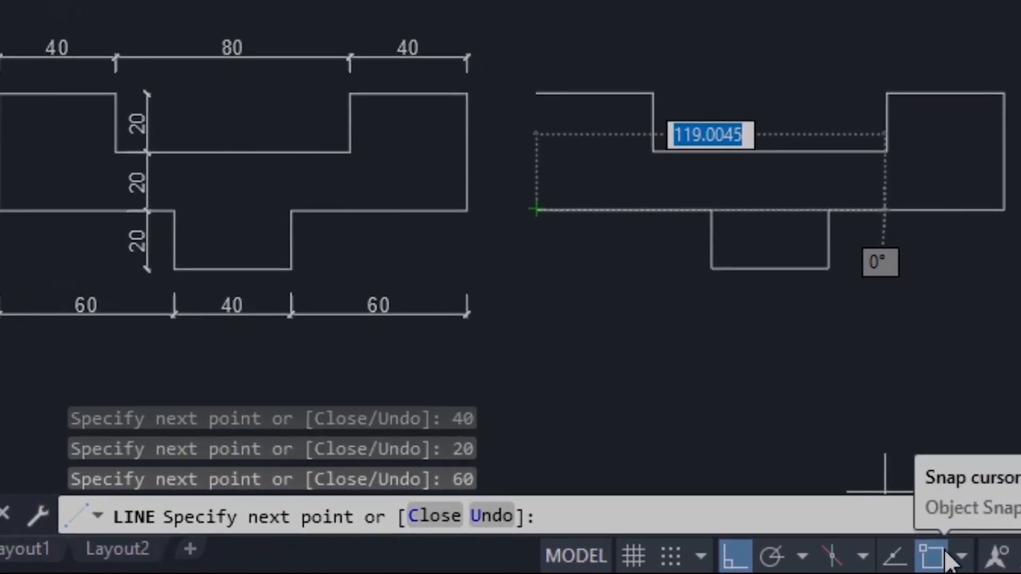
Switch object snap off and on again, and close the outline with a vertical segment snapped to its start point
click(928, 557)
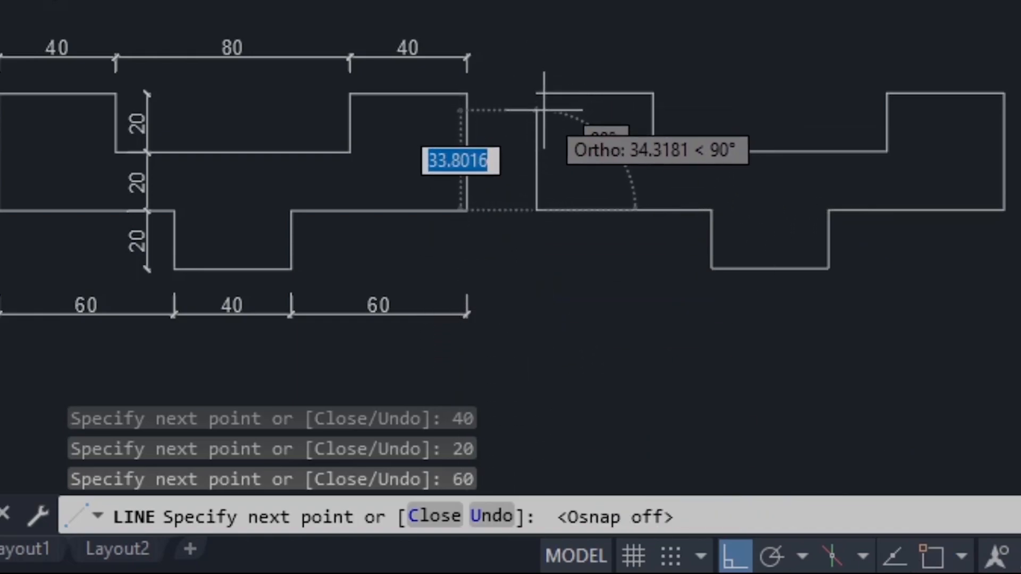
click(925, 563)
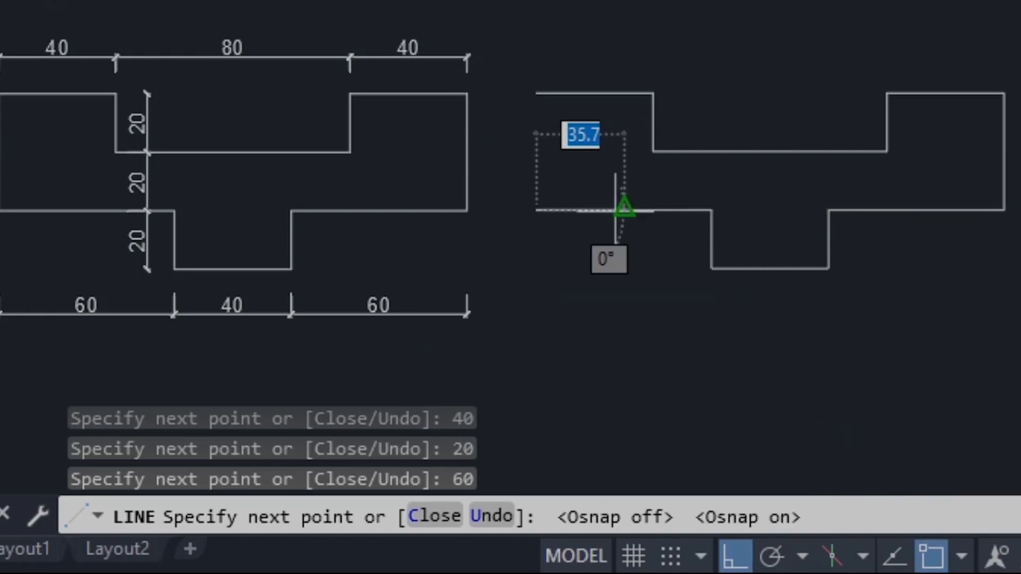
click(536, 93)
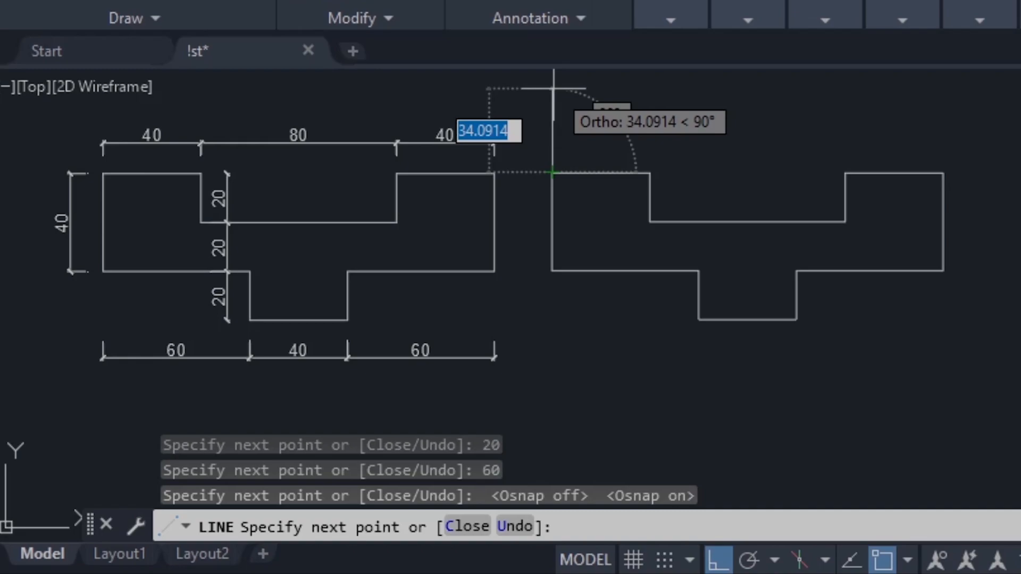
key(Escape)
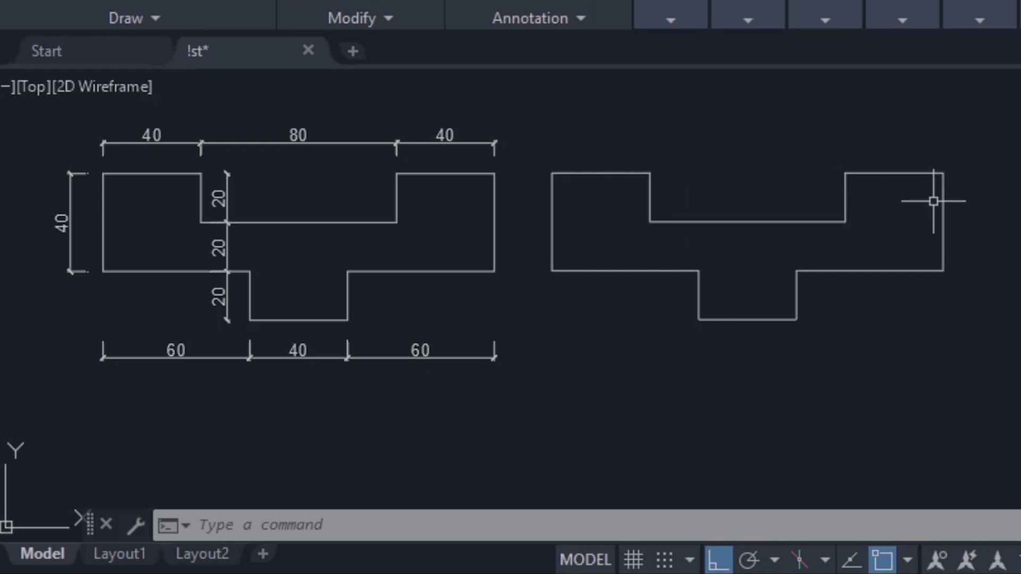
Start a polyline below the redrawn outline and draw orthogonal segments 40 right and 20 down
middle_drag(923, 226, 927, 203)
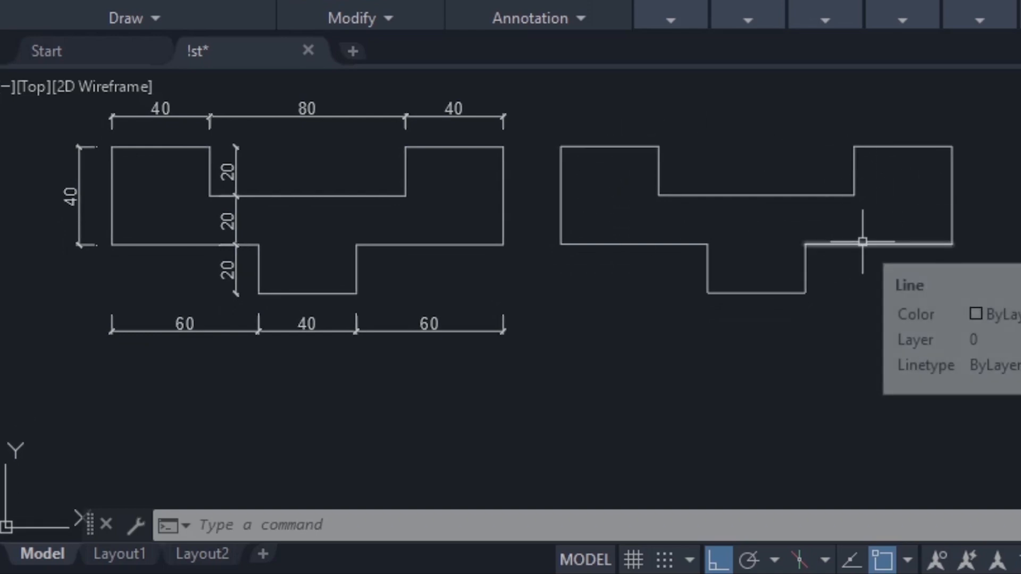
text(PL)
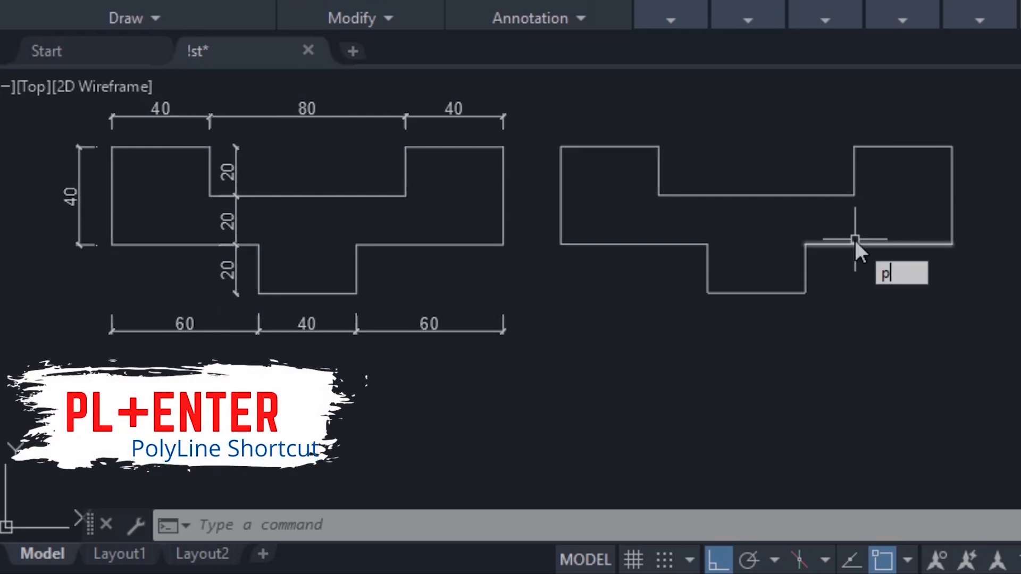
key(Return)
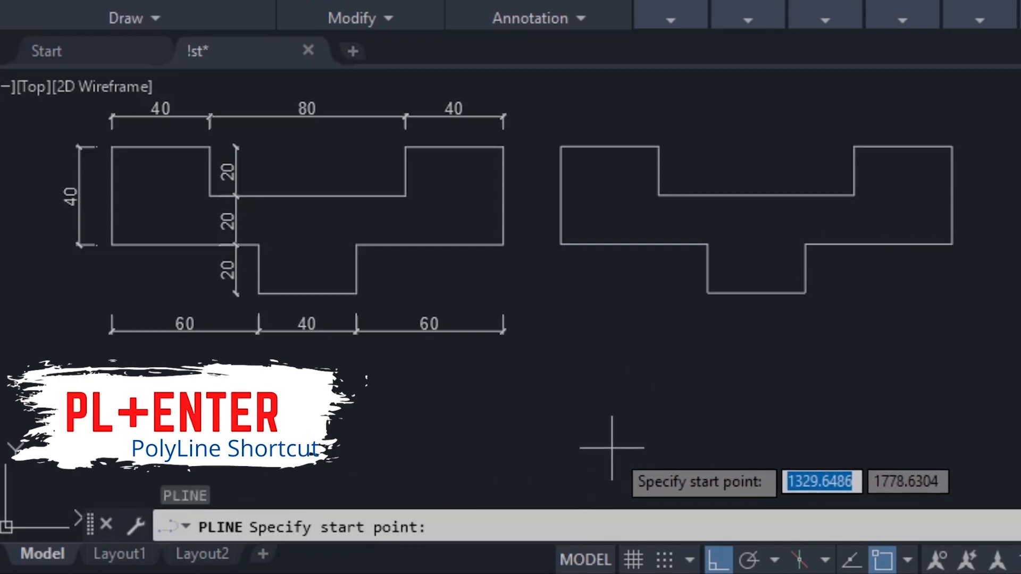
click(574, 383)
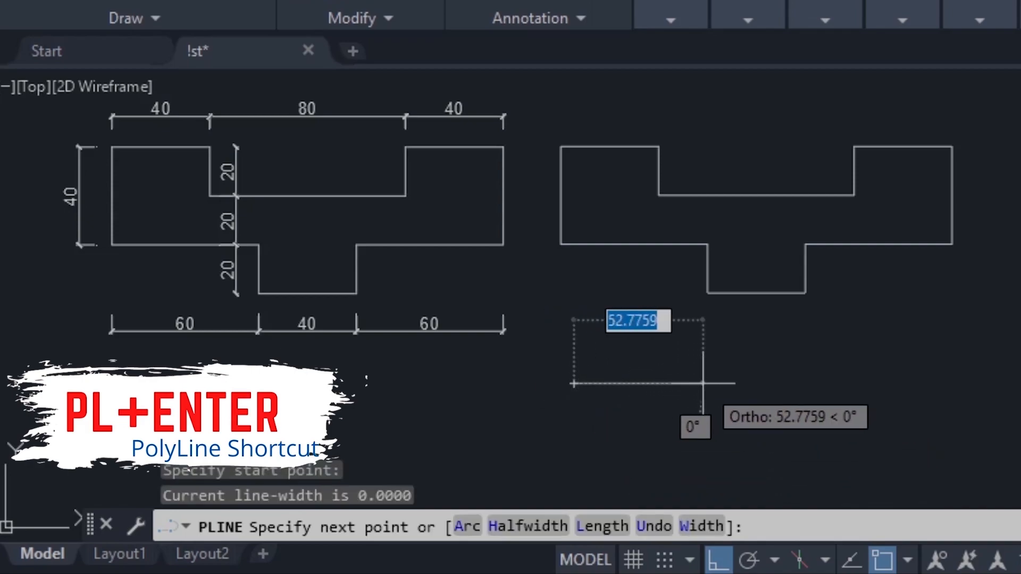
text(40)
key(Return)
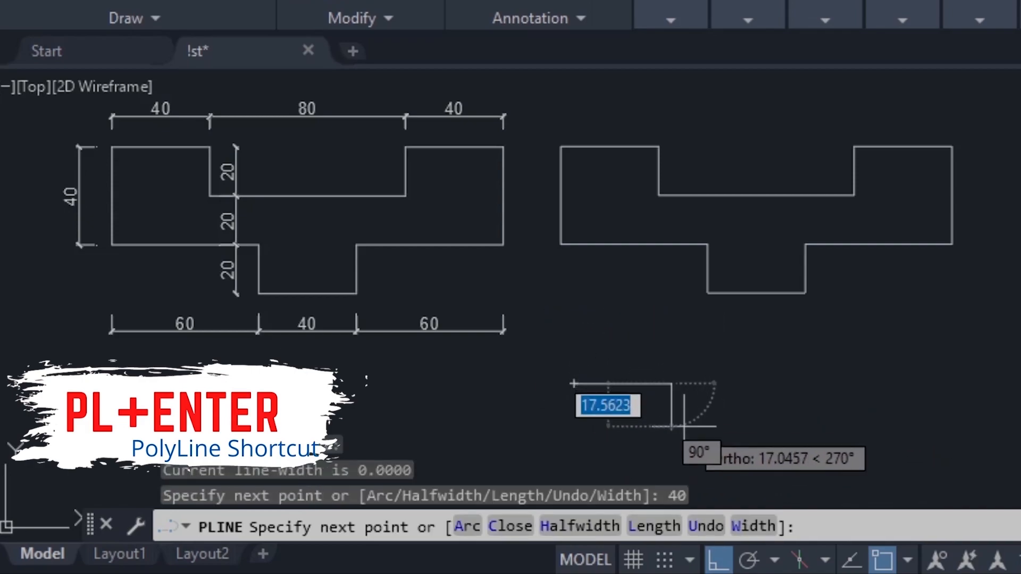
middle_drag(672, 436, 664, 383)
text(20)
key(Return)
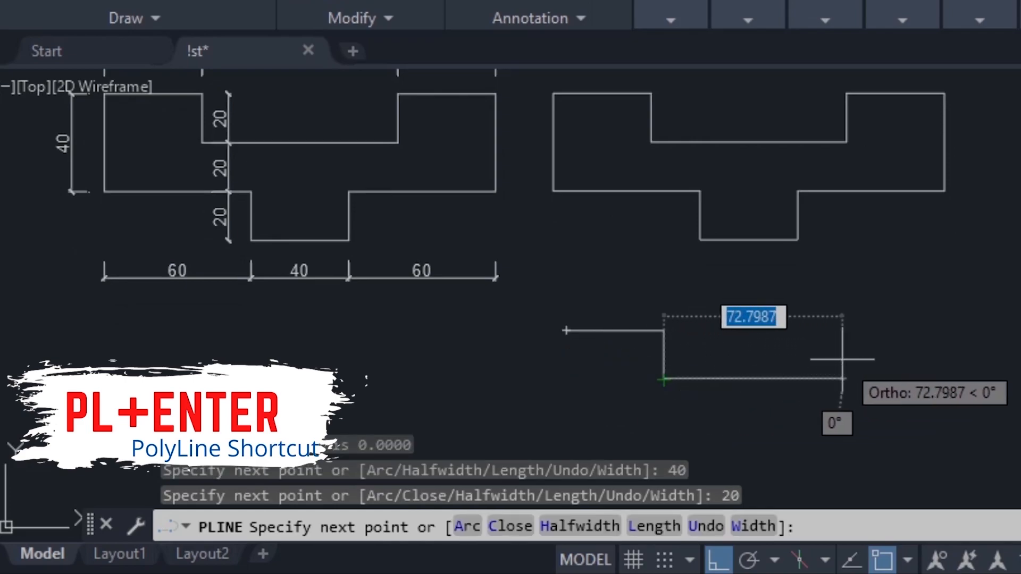
Continue the polyline with orthogonal segments 80 right, 20 up, 40 right and 40 down
text(80)
key(Return)
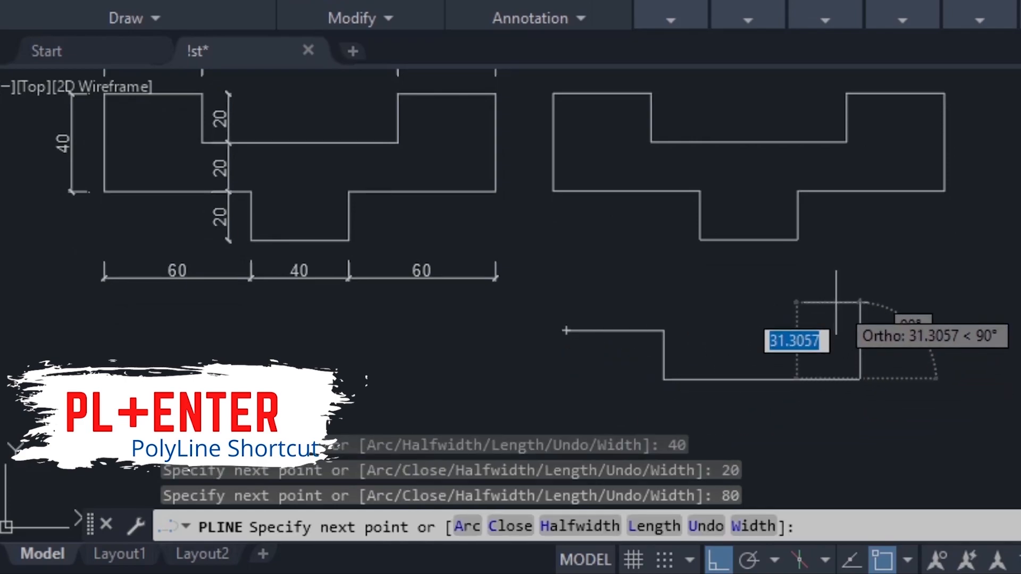
text(20)
key(Return)
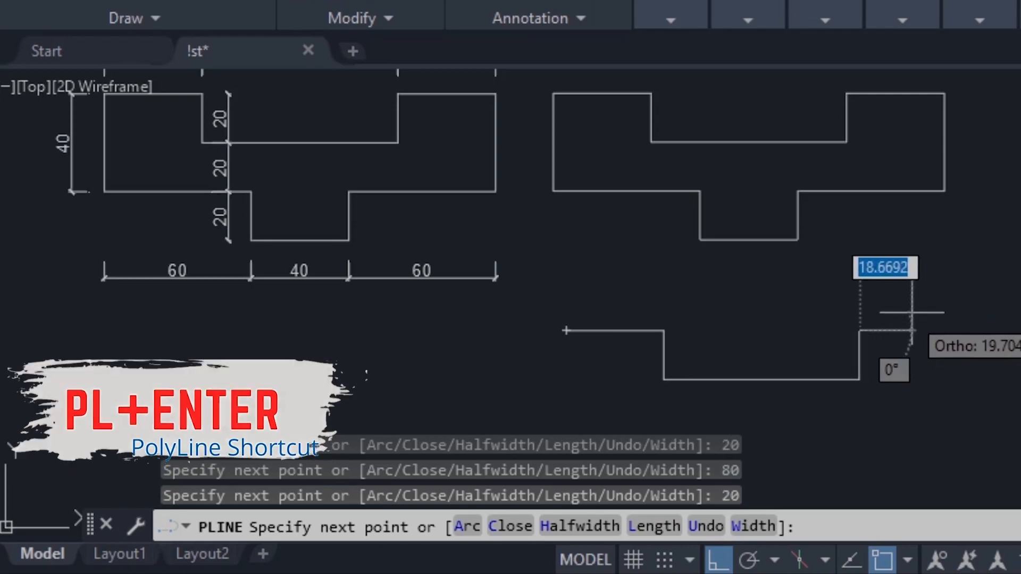
text(40)
key(Return)
text(40)
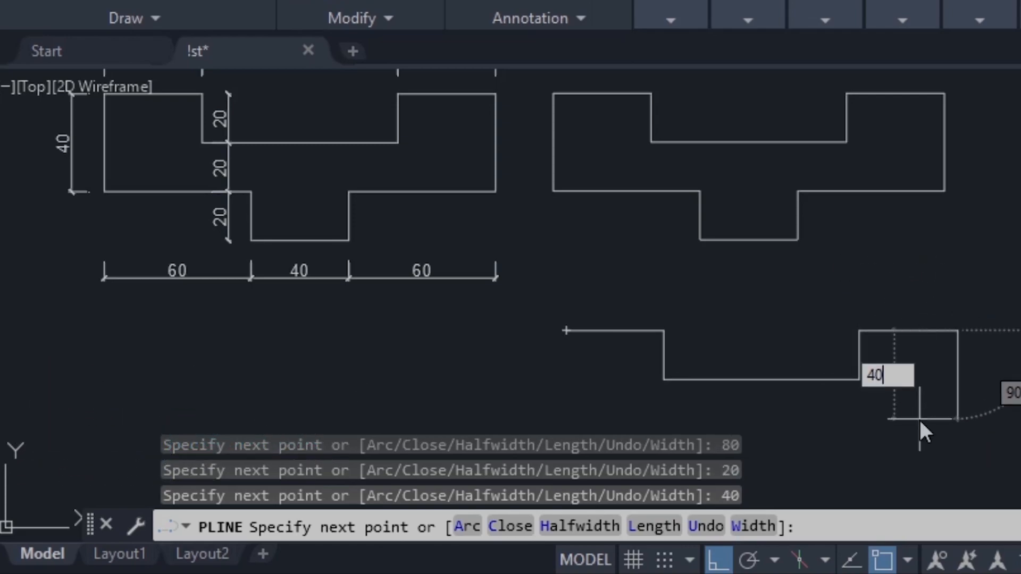
key(Return)
Continue the polyline's lower edge with orthogonal segments 60 left, 20 down and 40 left
text(60)
key(Return)
middle_drag(828, 466, 826, 416)
text(20)
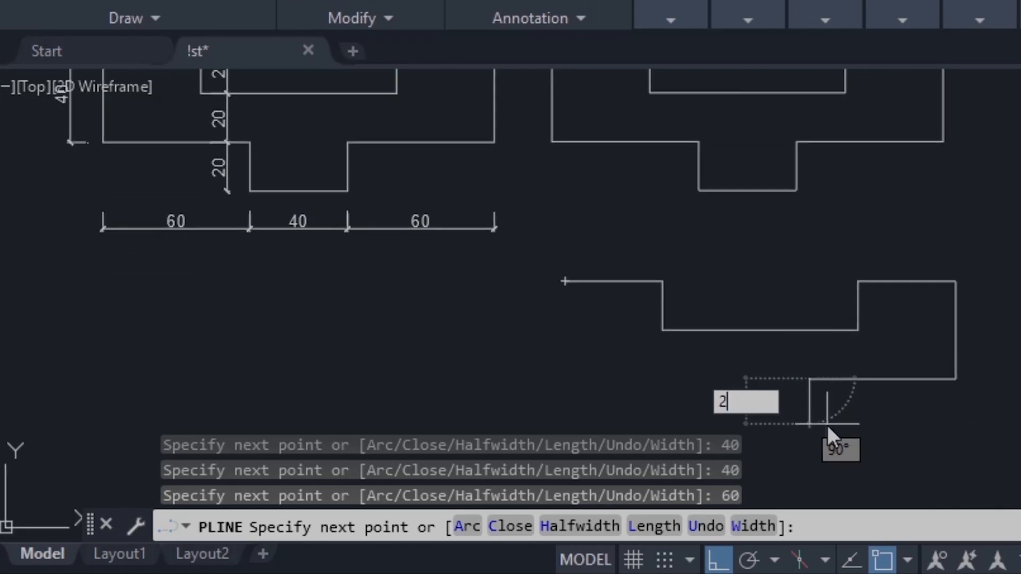
key(Return)
text(40)
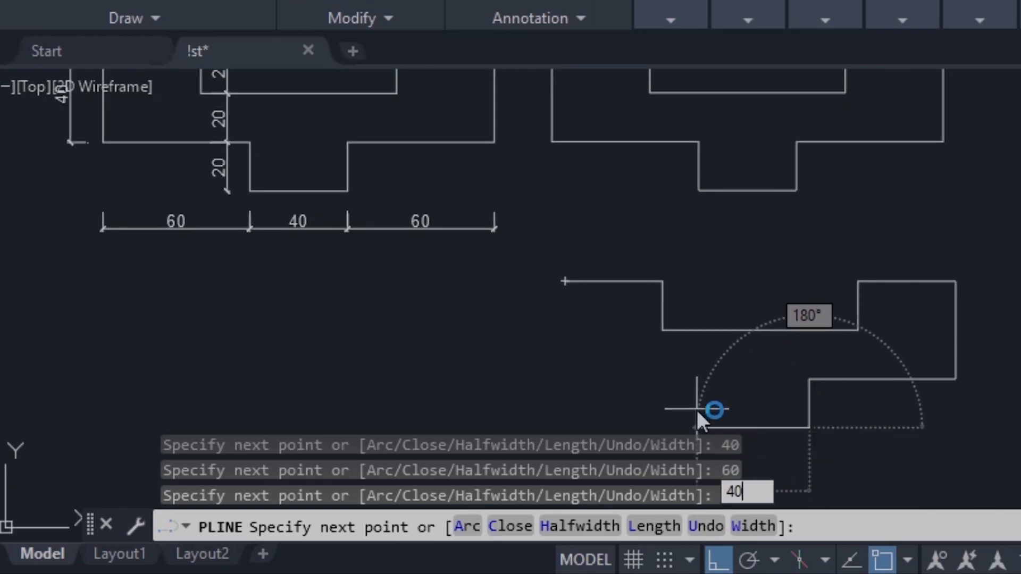
key(Return)
Add polyline segments 20 up and 60 left, and close the shape at its start point
text(20)
key(Return)
text(60)
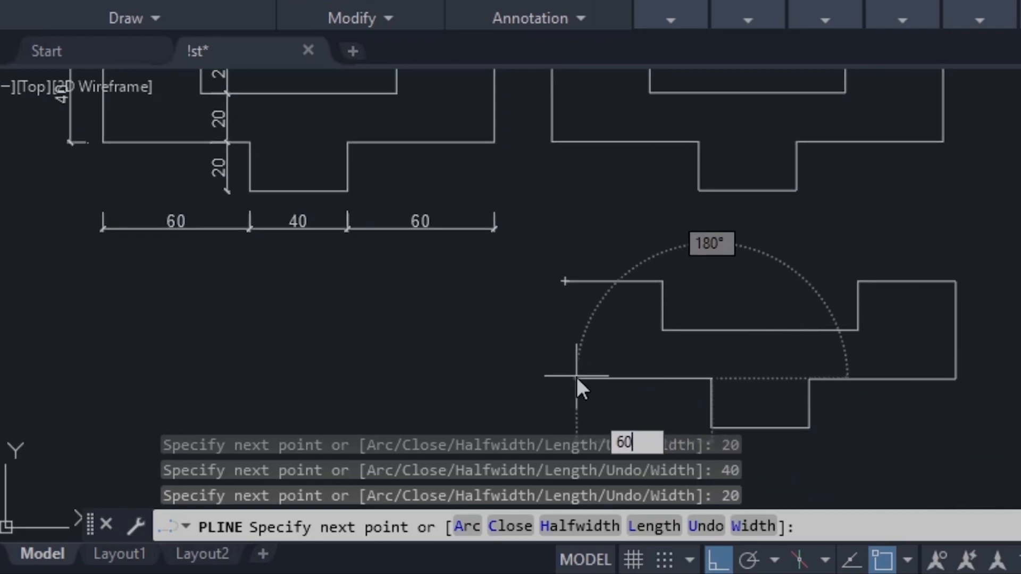
key(Return)
click(565, 282)
key(Escape)
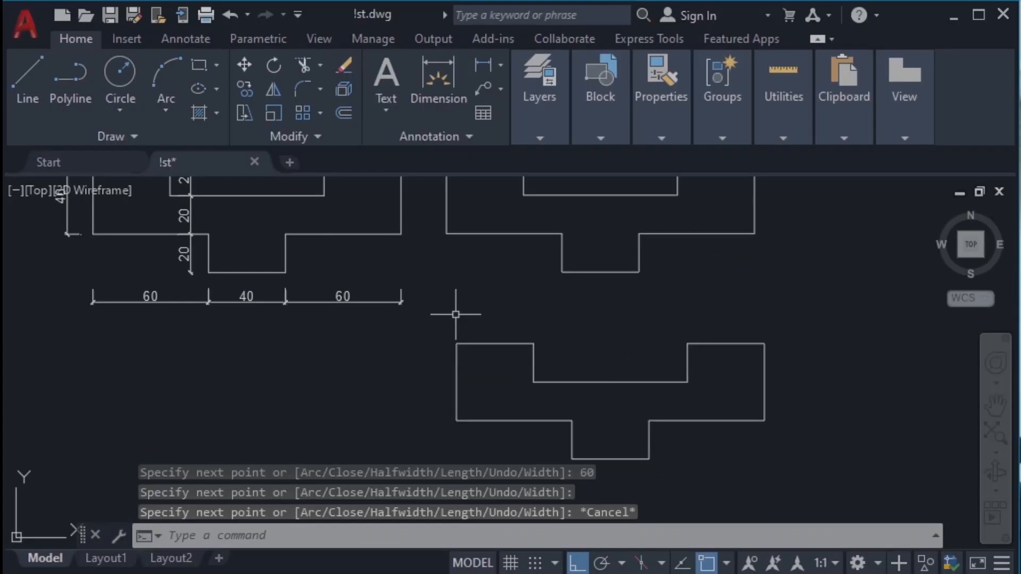
Compare how the two outlines select: pick two segments of the upper line-drawn outline, clear them, and pick the lower polyline
middle_drag(651, 254, 648, 267)
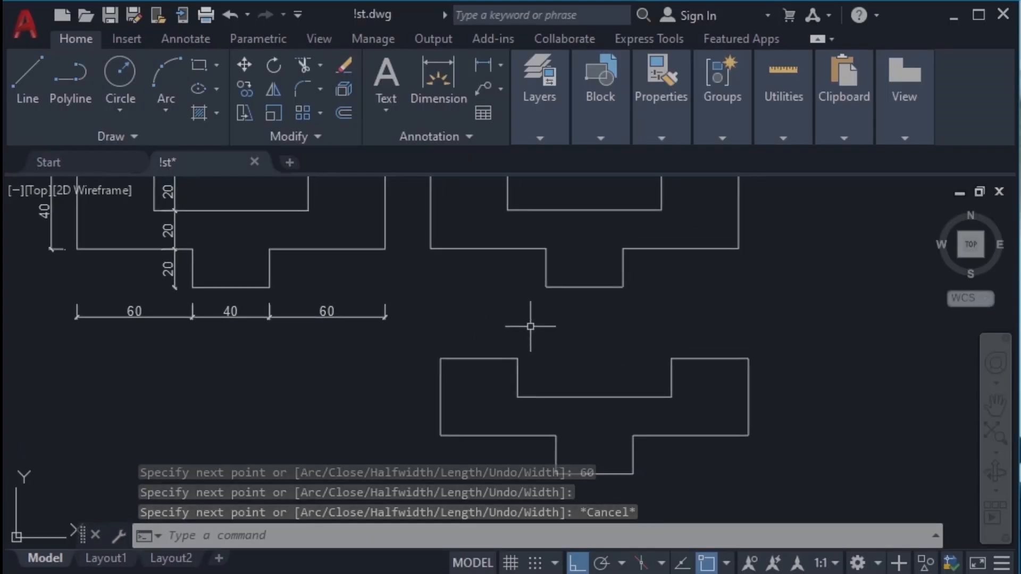
middle_drag(646, 311, 644, 338)
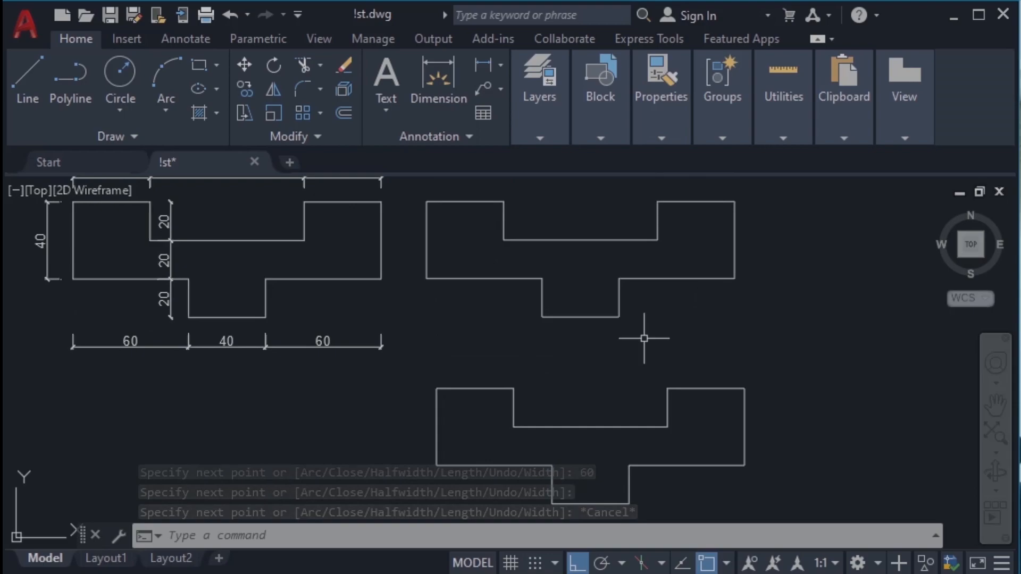
click(660, 278)
click(734, 247)
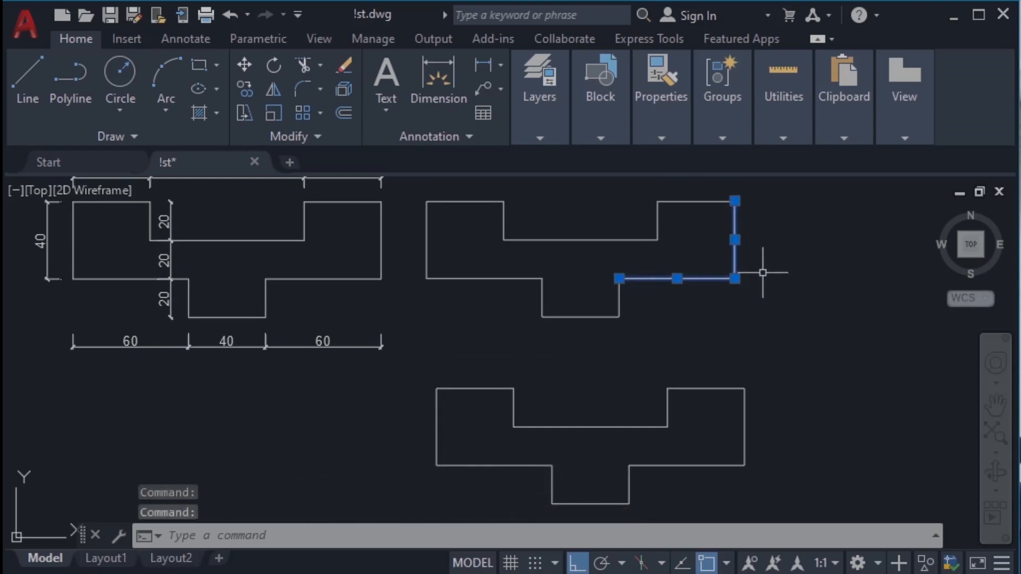
key(Escape)
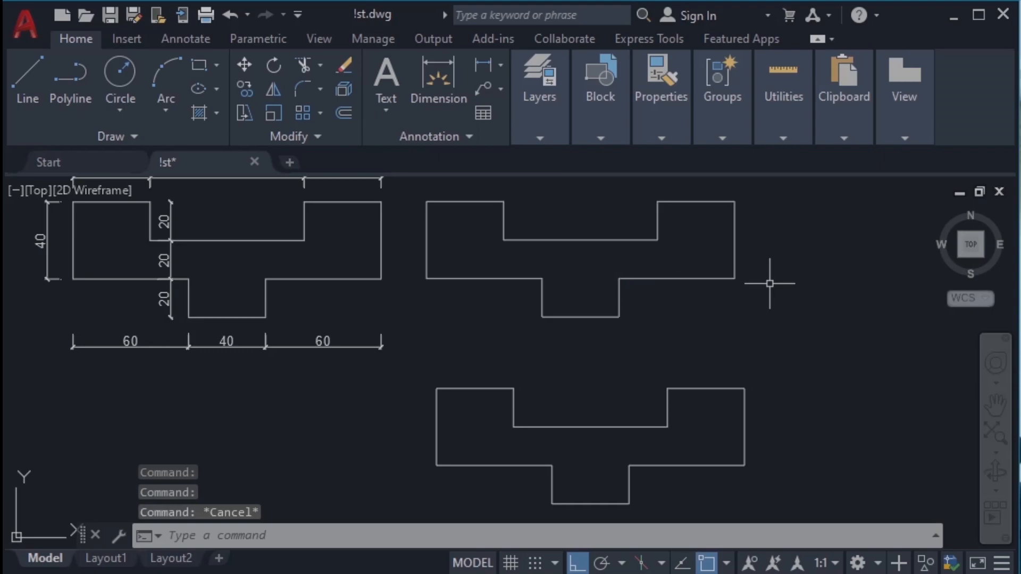
click(701, 389)
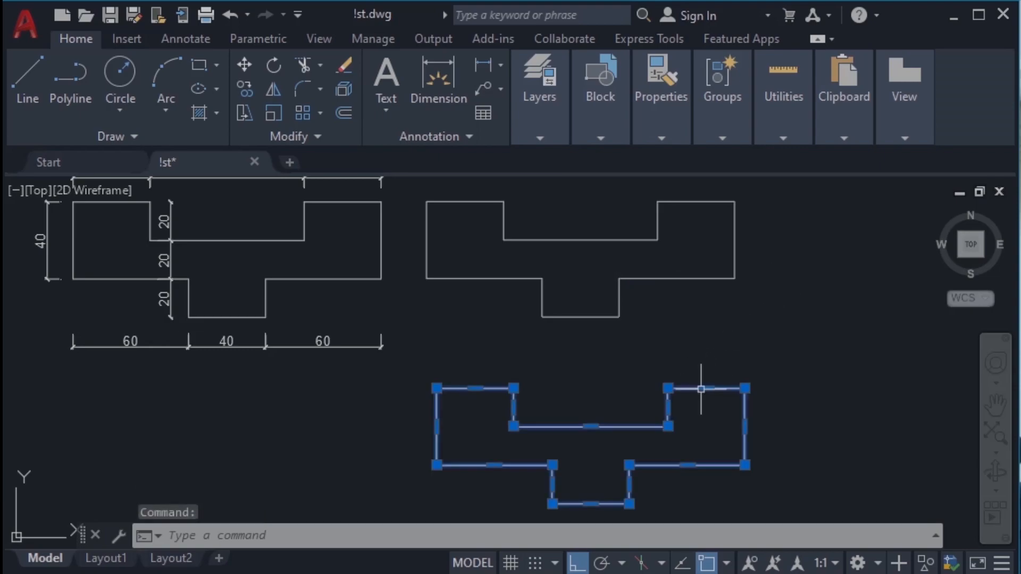
key(Escape)
Join all the separate lines of the upper redrawn outline into one polyline
middle_drag(684, 333, 689, 368)
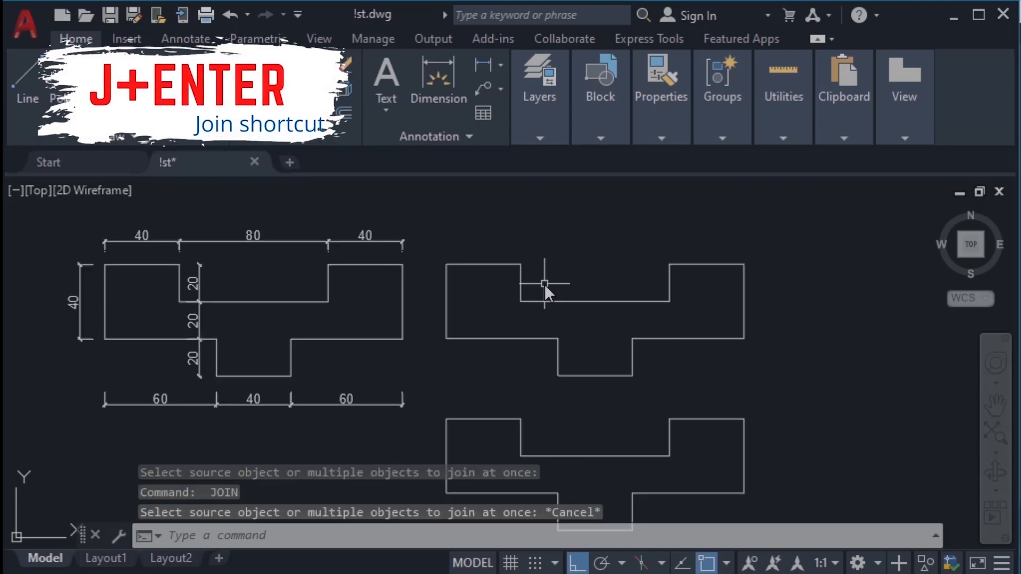
text(j)
key(Return)
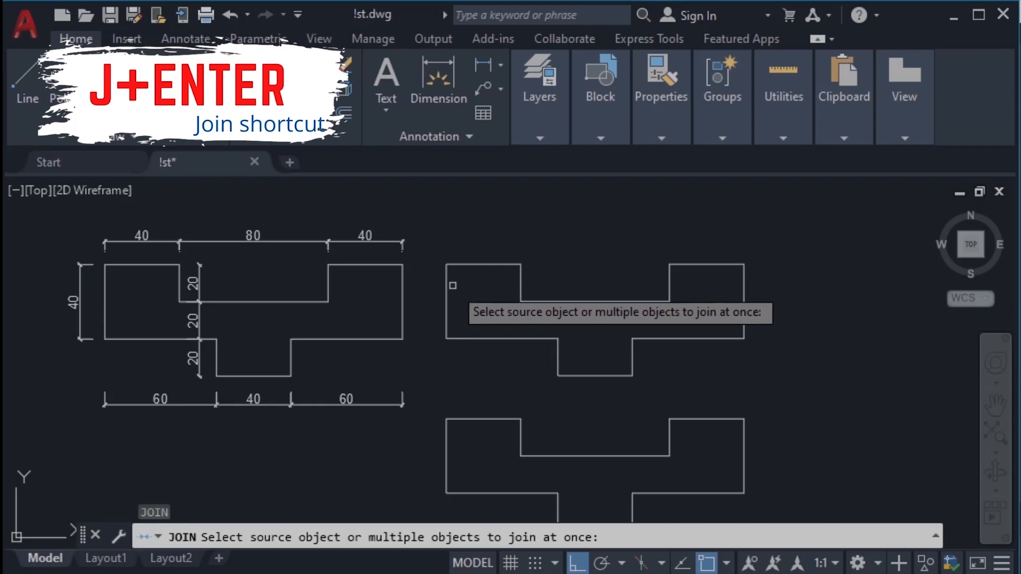
click(441, 250)
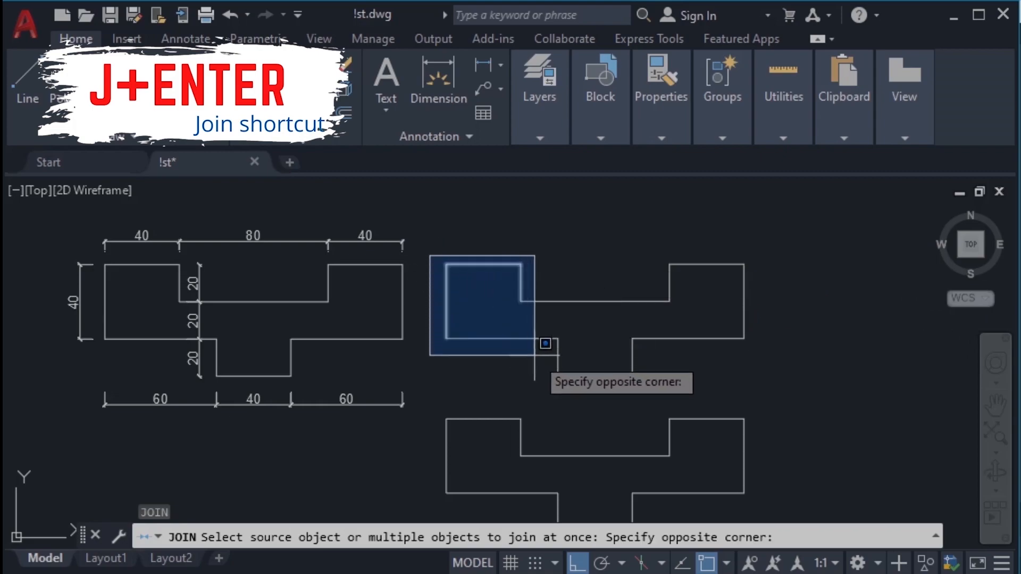
click(770, 387)
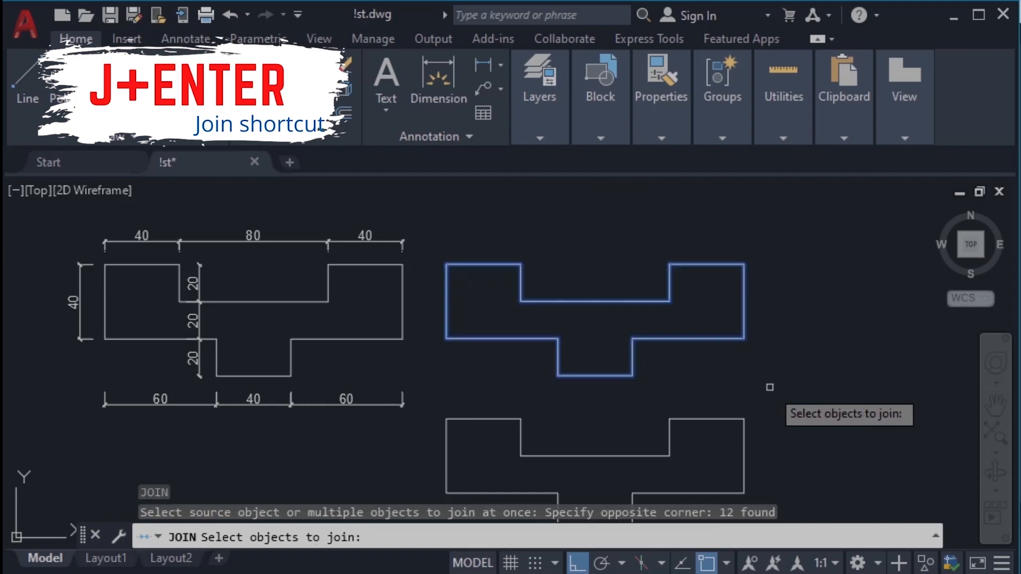
key(Return)
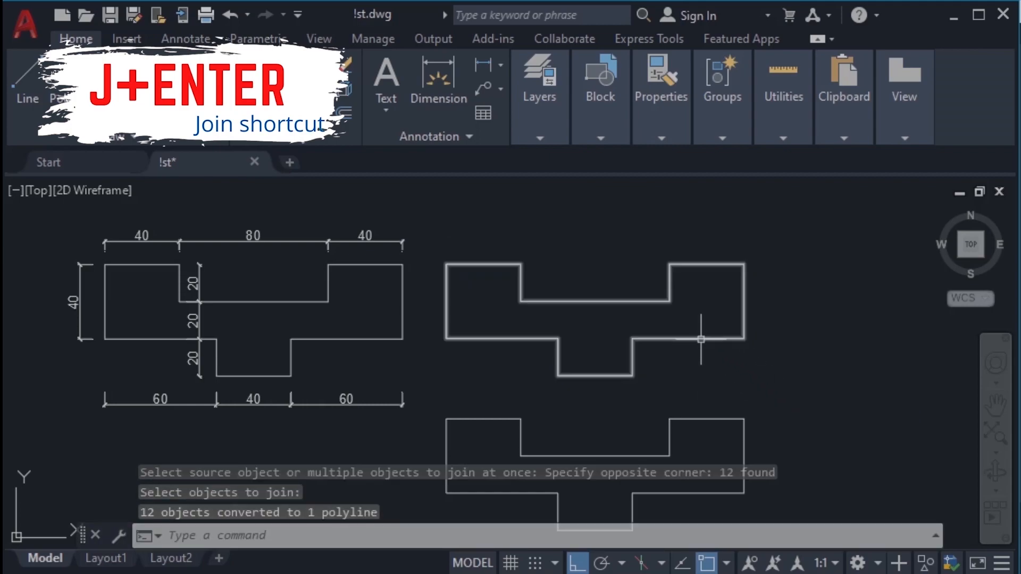
Explode the lower polyline outline into separate lines and select its lower-right horizontal segment to check
middle_drag(684, 383, 693, 285)
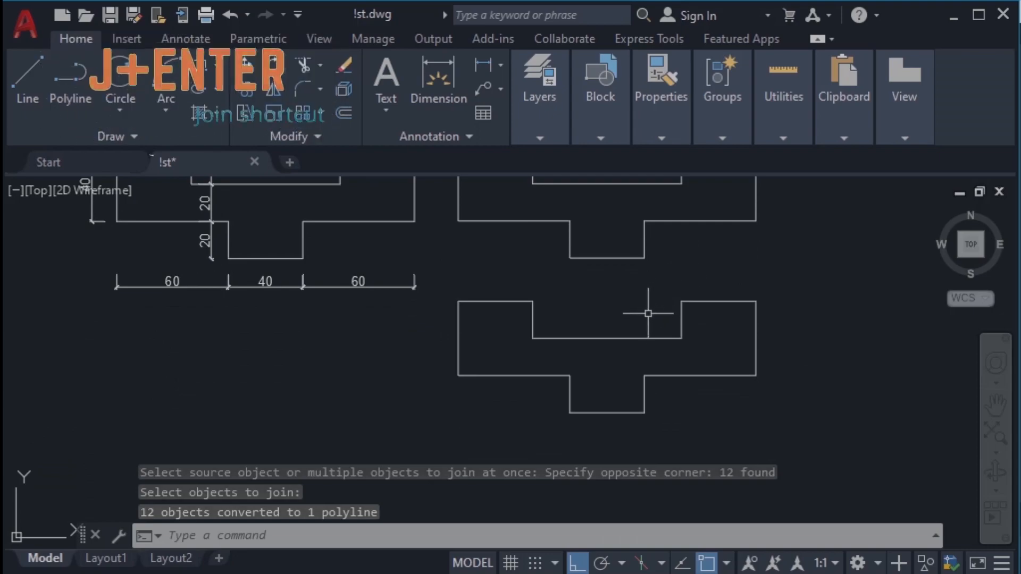
scroll(638, 340, up, 3)
middle_drag(631, 348, 633, 315)
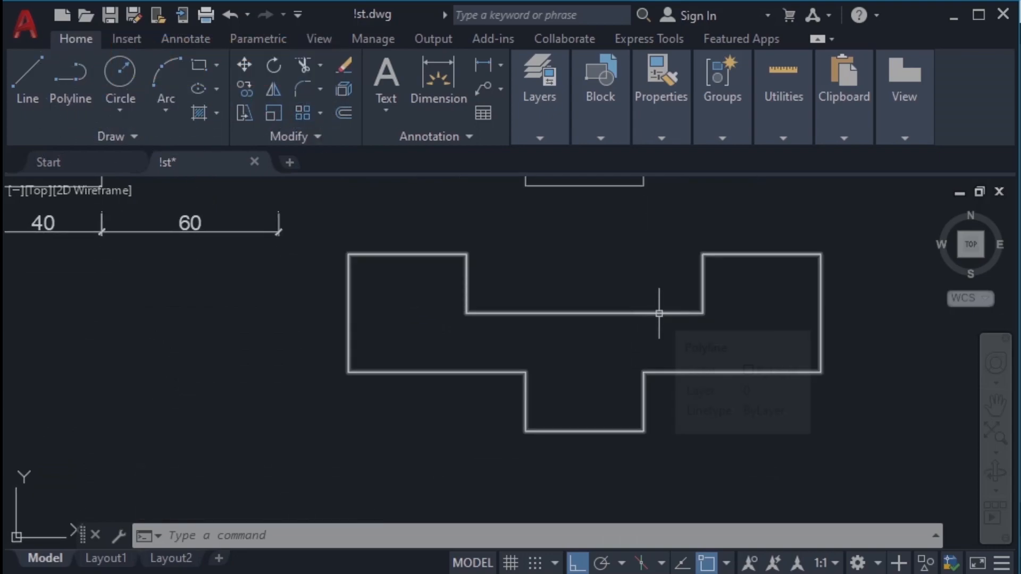
mouse_move(663, 314)
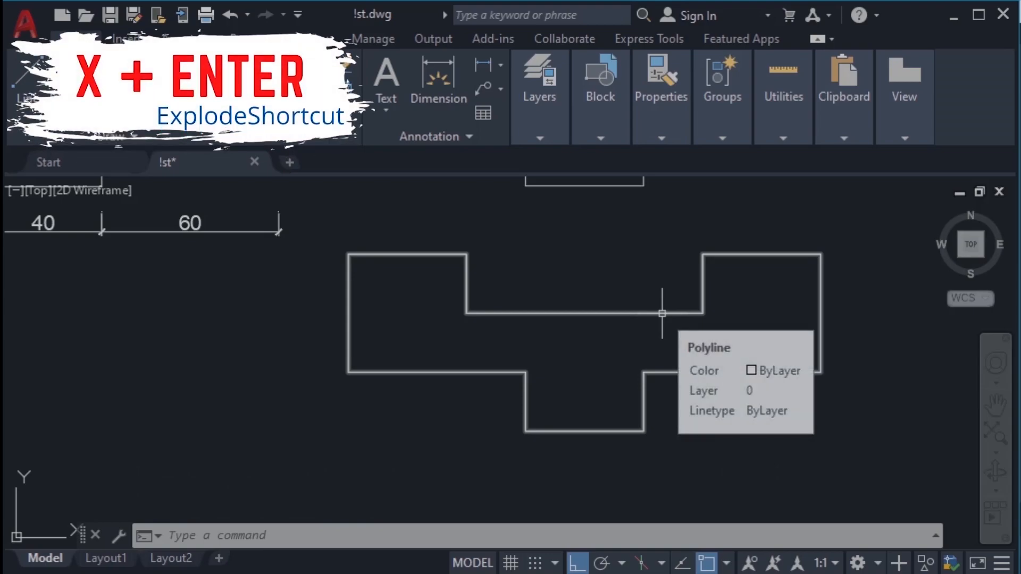
text(x)
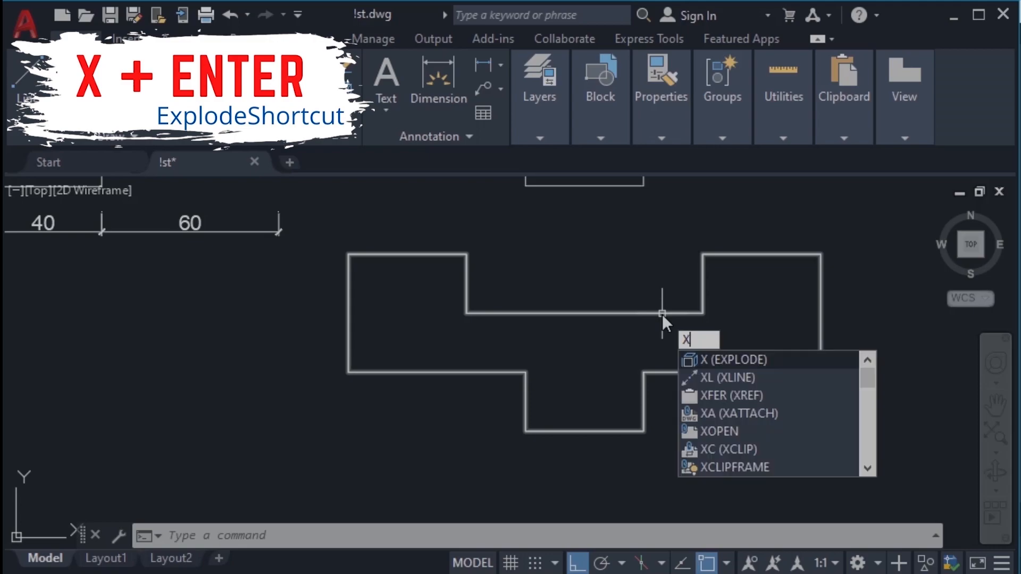
key(Return)
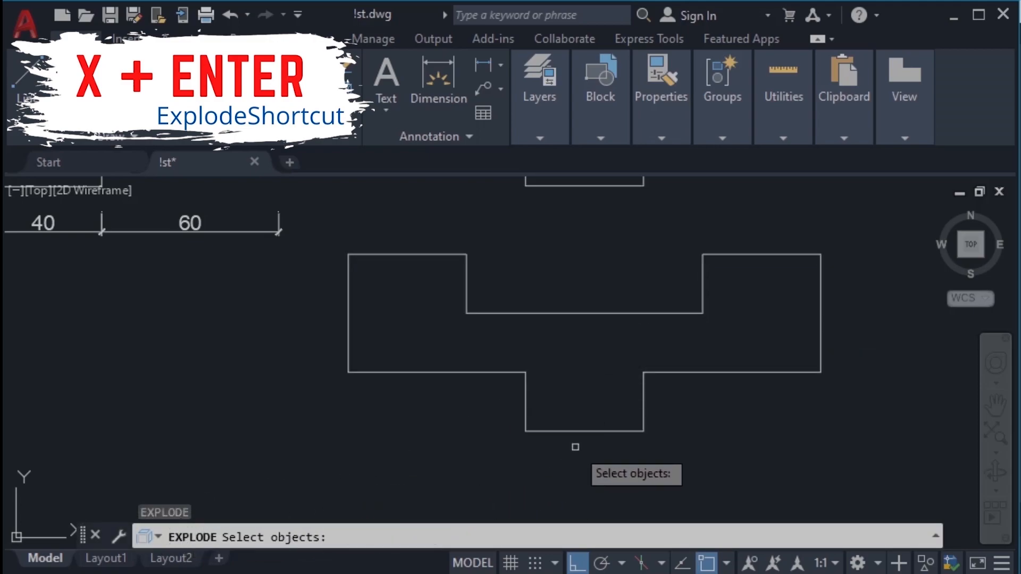
click(581, 431)
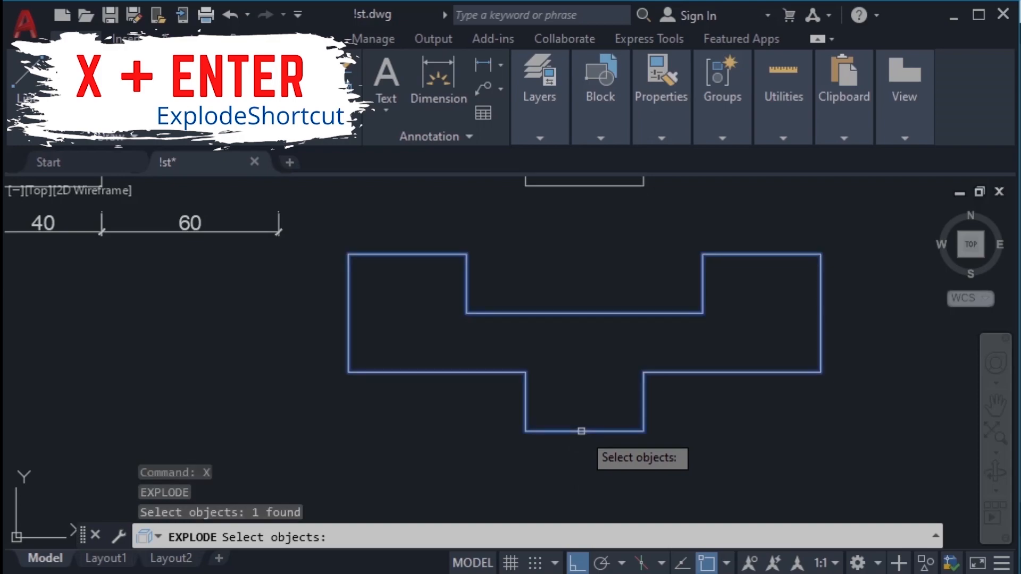
key(Return)
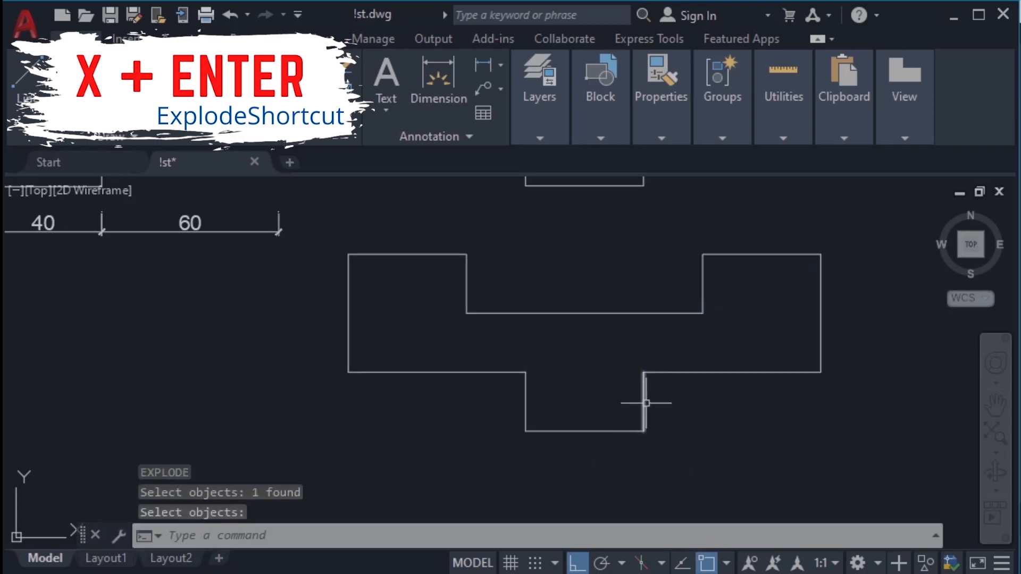
click(667, 371)
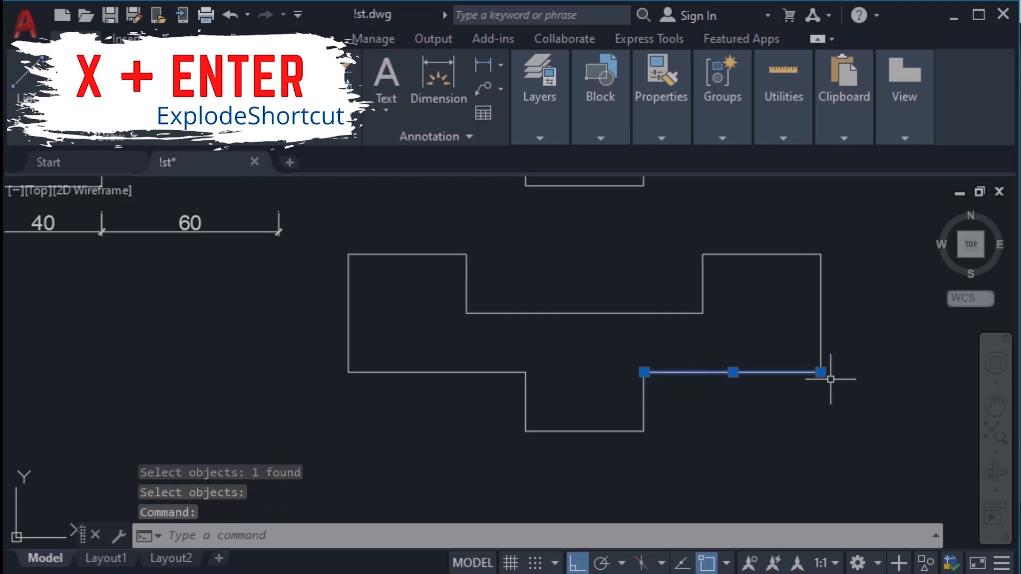
Check that the exploded lower outline selects line by line using its right vertical and upper-right horizontal segments, and clear the selection
click(820, 306)
click(731, 254)
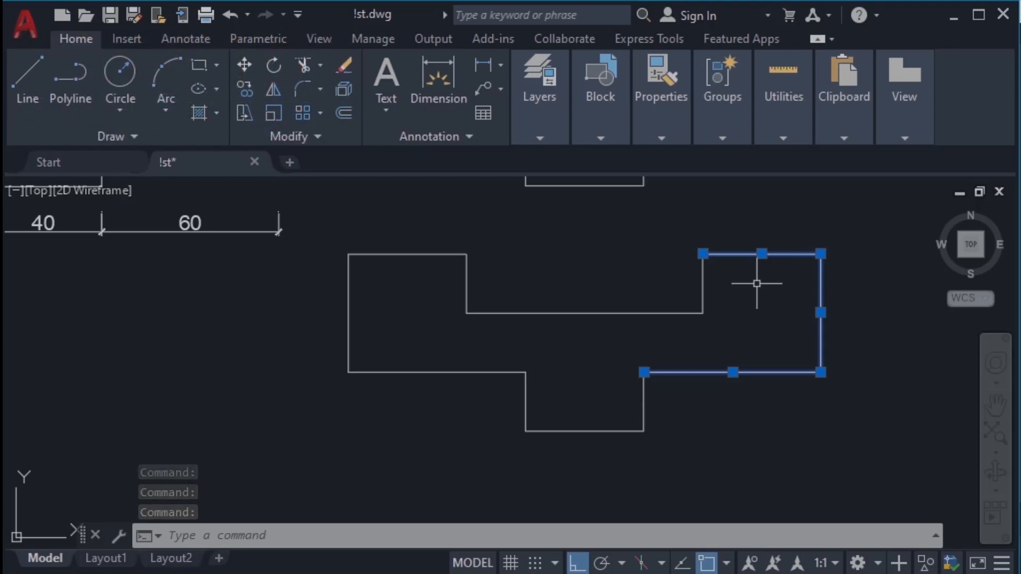
key(Escape)
scroll(757, 283, down, 3)
mouse_move(752, 278)
middle_down()
mouse_move(690, 381)
mouse_move(670, 388)
middle_up()
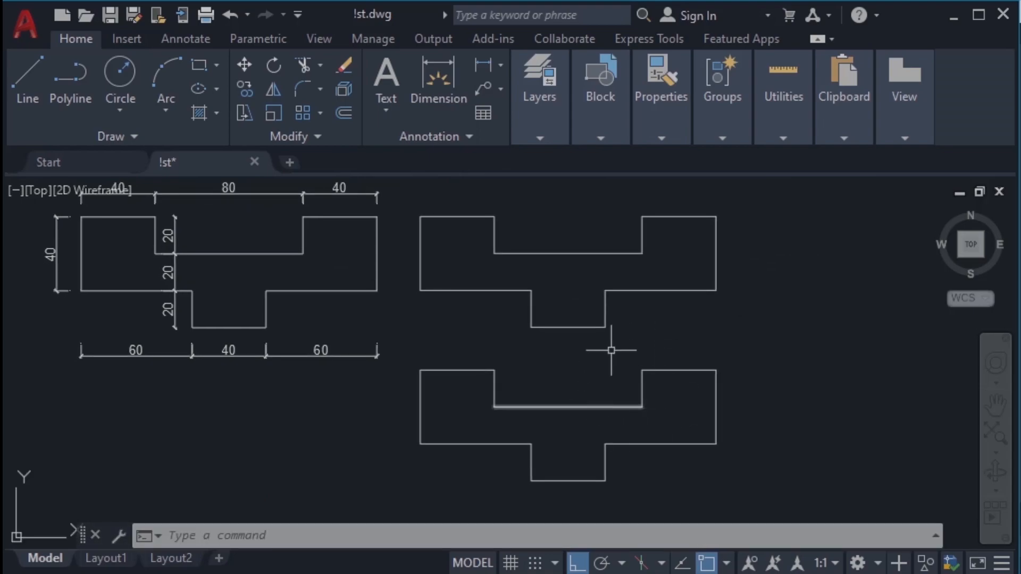
middle_drag(680, 328, 665, 347)
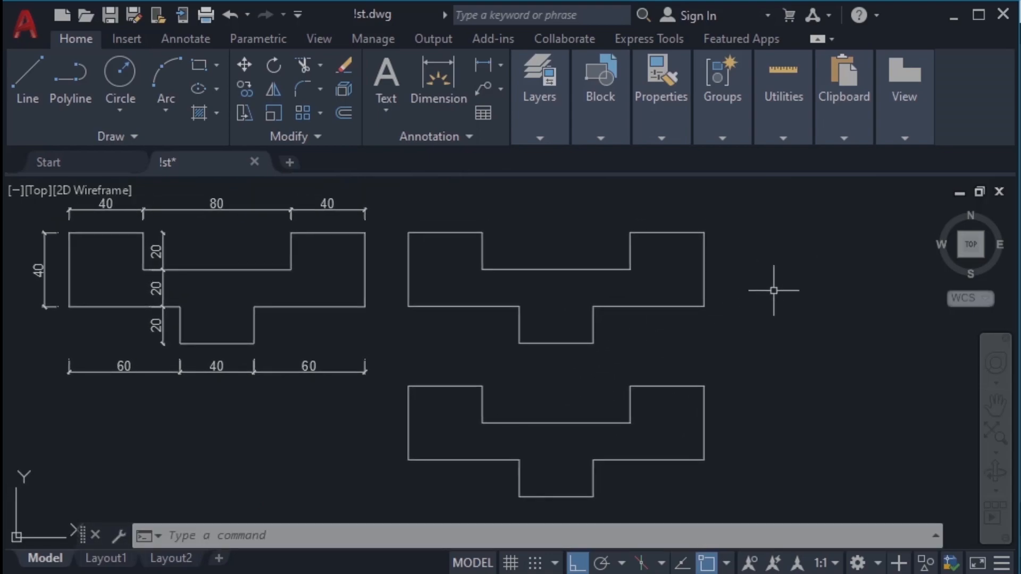
Try a selection window in the empty space beside the outlines, and pick and clear the lower outline's right vertical line
click(790, 274)
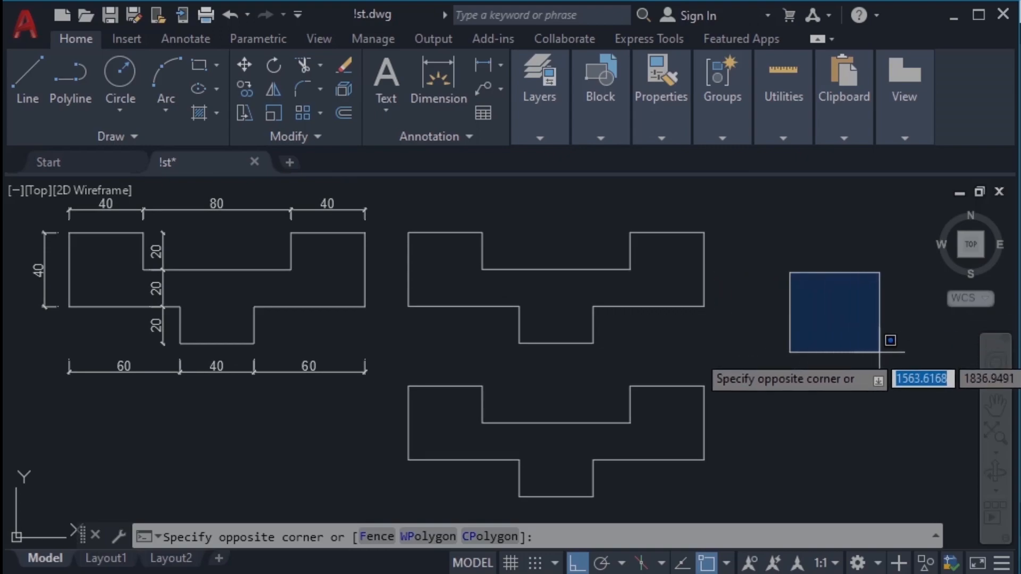
click(849, 356)
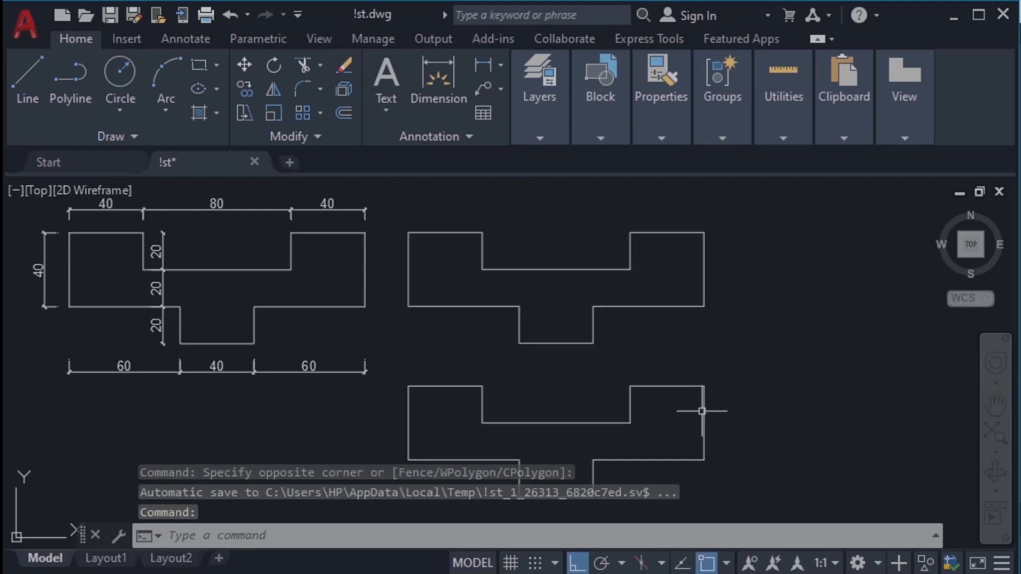
click(706, 428)
key(Escape)
middle_drag(740, 426, 752, 358)
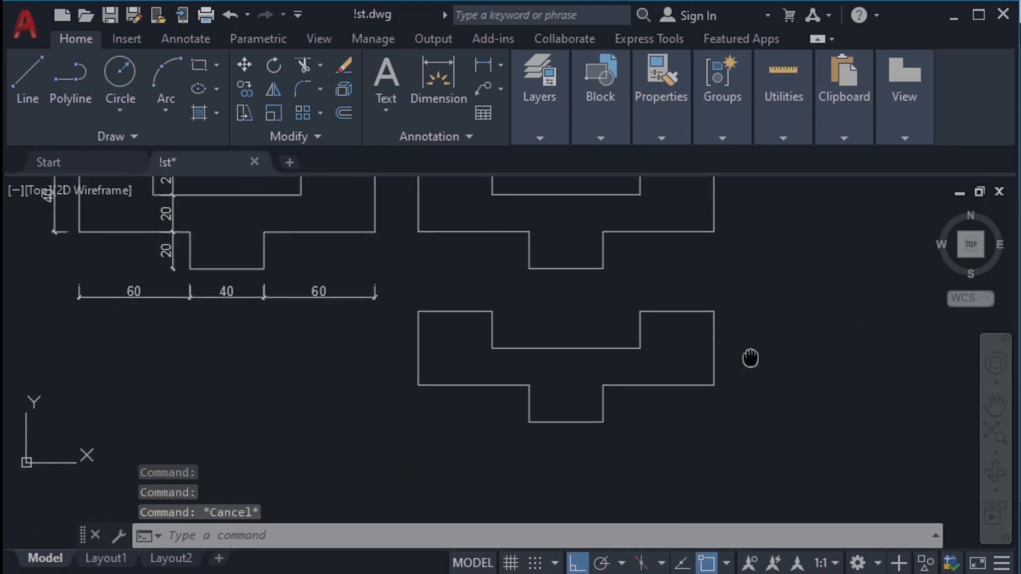
Select the lower outline's right vertical line with a crossing box that only cuts through it, and clear the selection
click(758, 351)
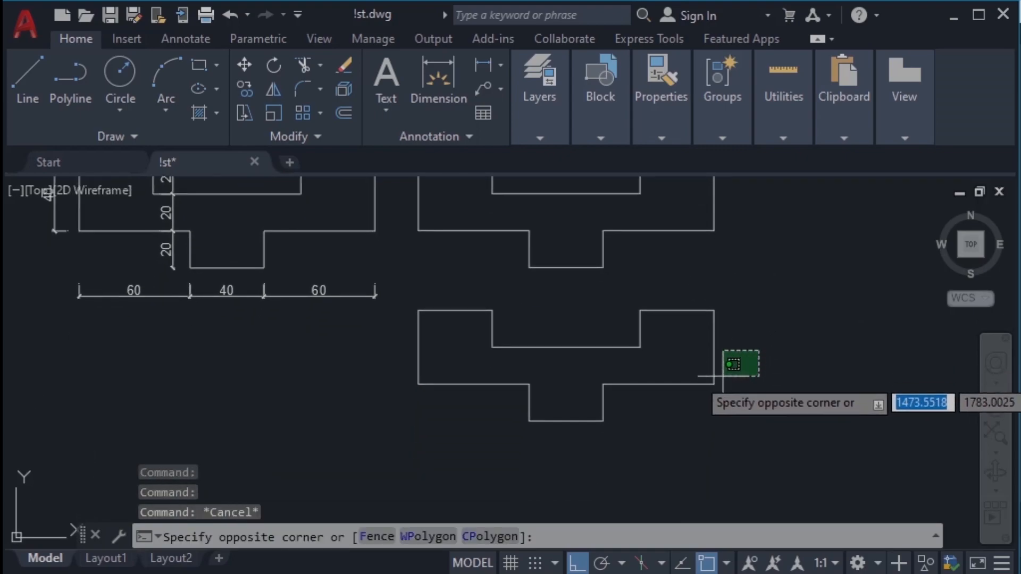
click(698, 366)
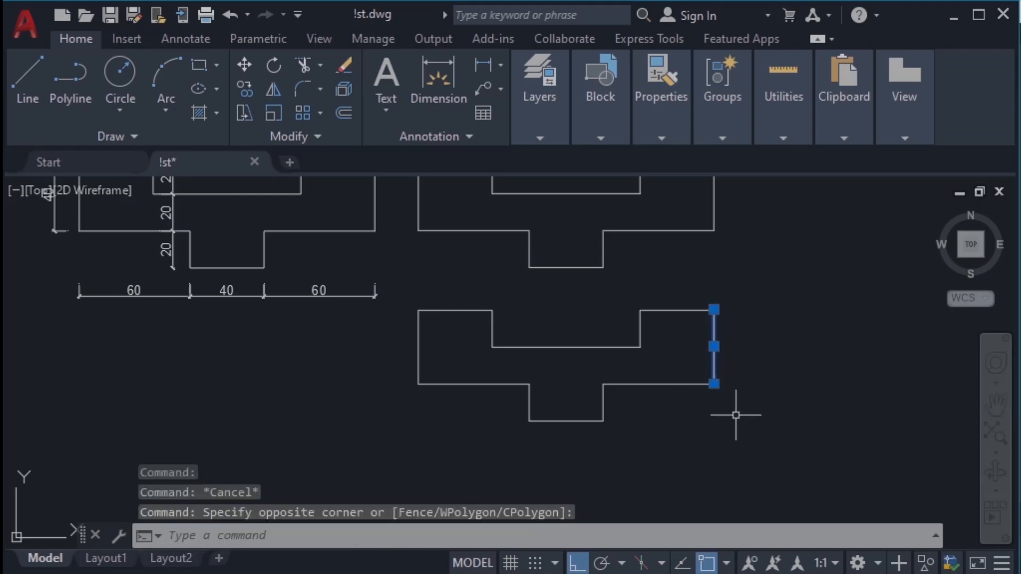
key(Escape)
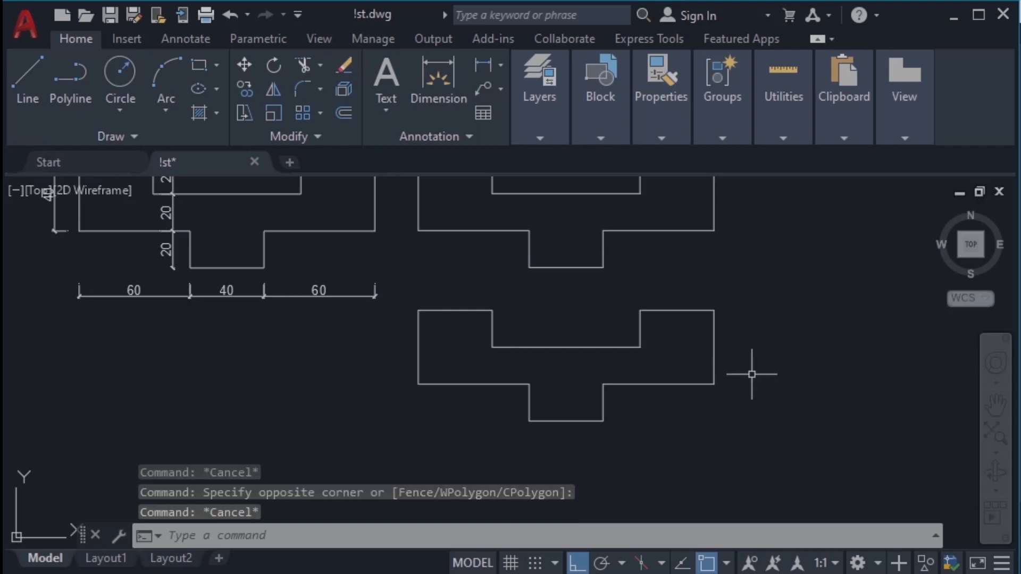
Select the lower outline's right vertical line with a window that fully encloses it, clear it, and try a crossing box in empty space
click(683, 278)
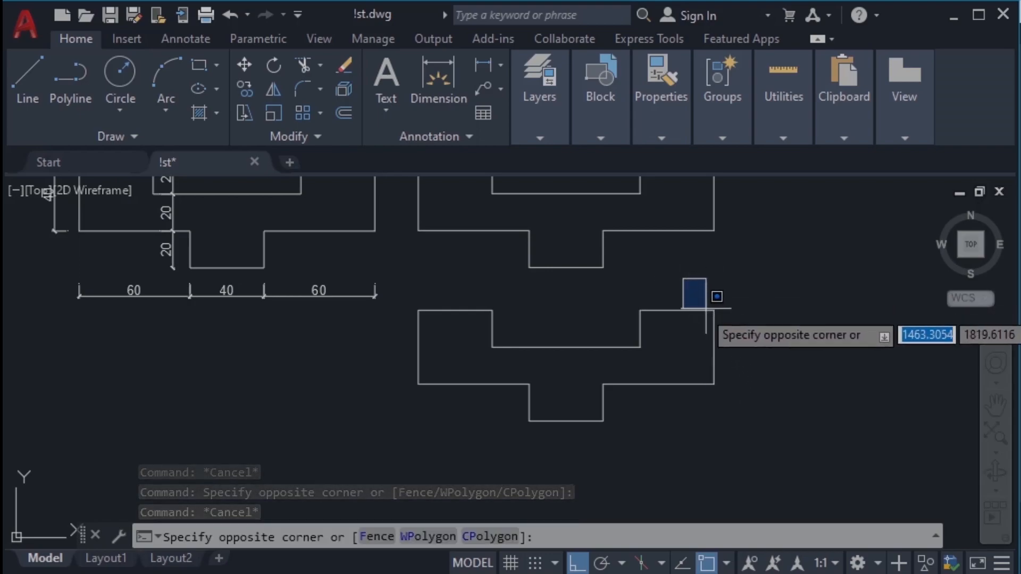
click(730, 392)
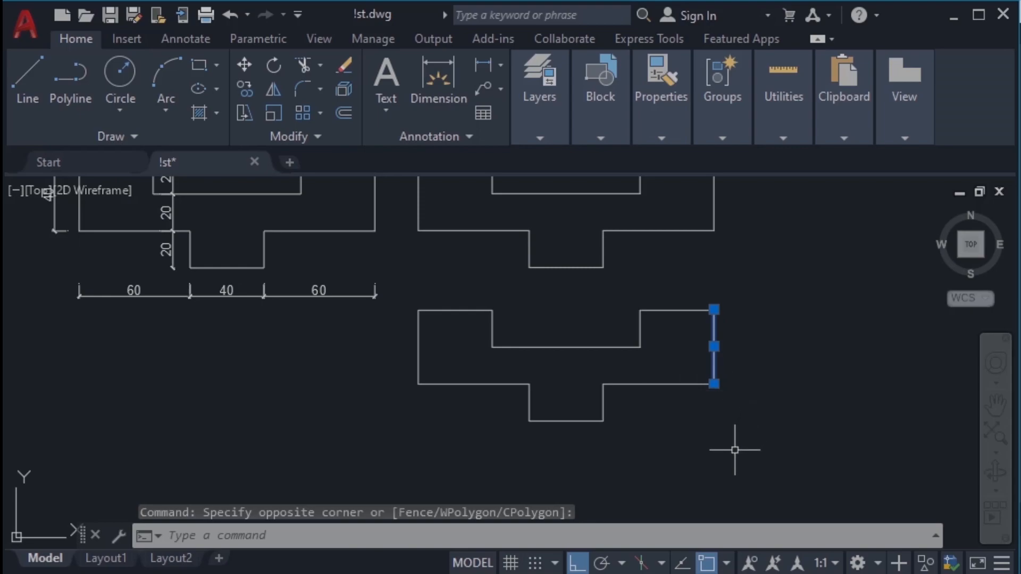
key(Escape)
click(809, 319)
click(767, 382)
click(808, 293)
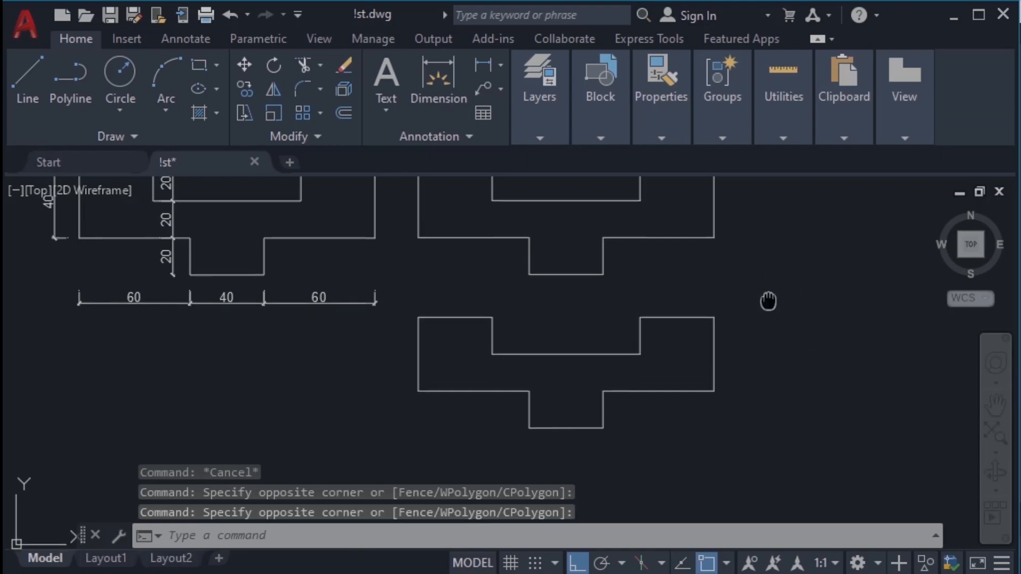
Practise panning and zooming between the dimensioned reference outline and the two redrawn outlines
middle_drag(770, 295, 768, 337)
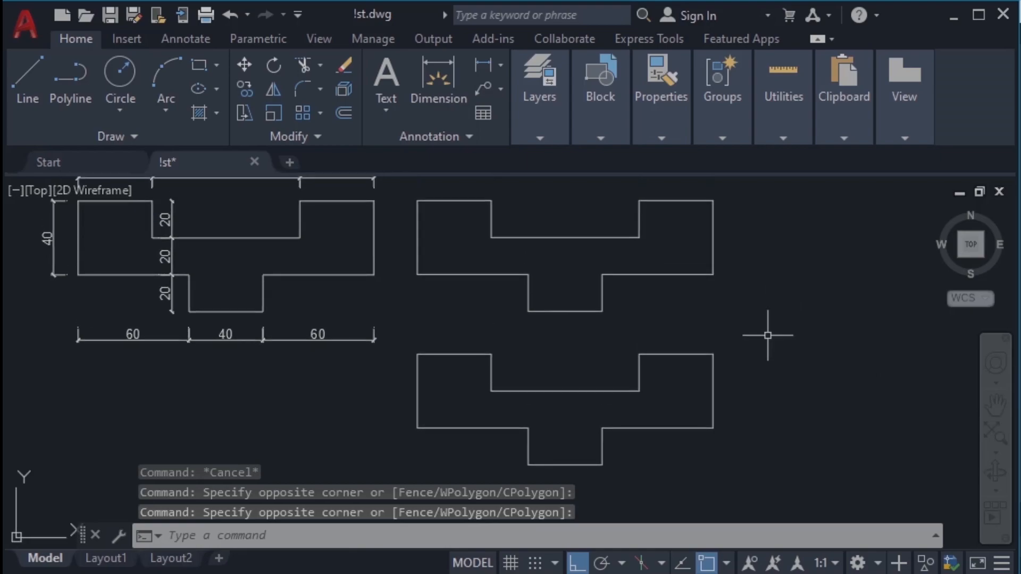
middle_drag(768, 335, 770, 343)
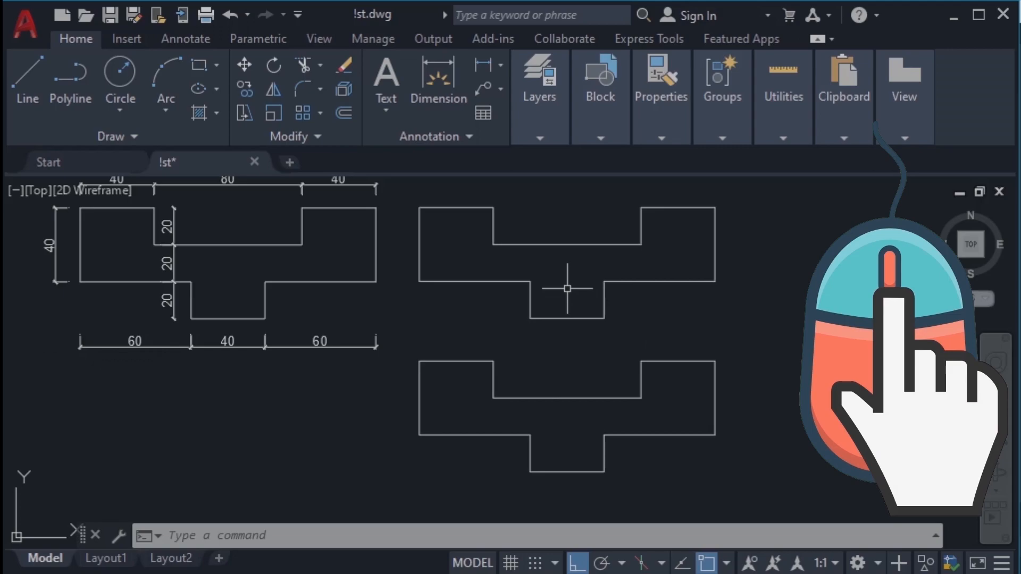
middle_drag(567, 289, 567, 289)
mouse_move(567, 288)
middle_down()
mouse_move(567, 337)
mouse_move(746, 360)
mouse_move(688, 247)
mouse_move(545, 296)
mouse_move(661, 348)
mouse_move(668, 250)
mouse_move(620, 301)
mouse_move(636, 326)
mouse_move(684, 335)
mouse_move(667, 343)
middle_up()
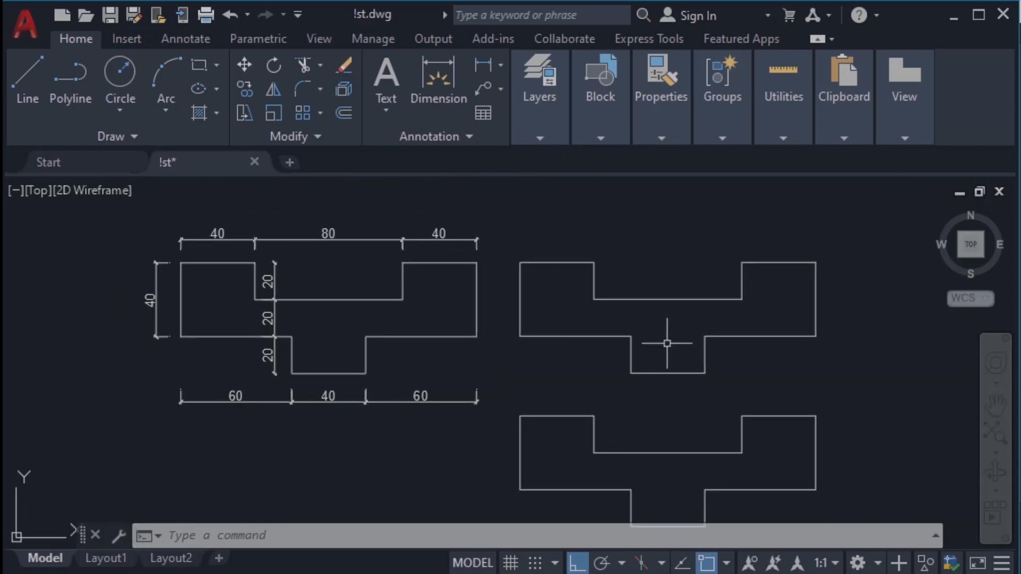
scroll(667, 343, up, 2)
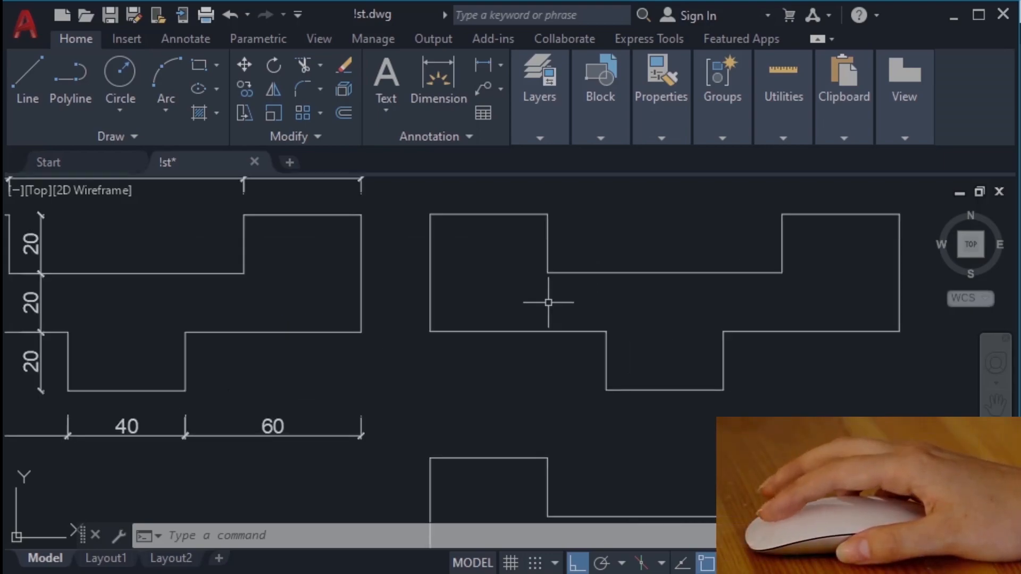
mouse_move(422, 285)
middle_down()
mouse_move(582, 325)
mouse_move(702, 335)
middle_up()
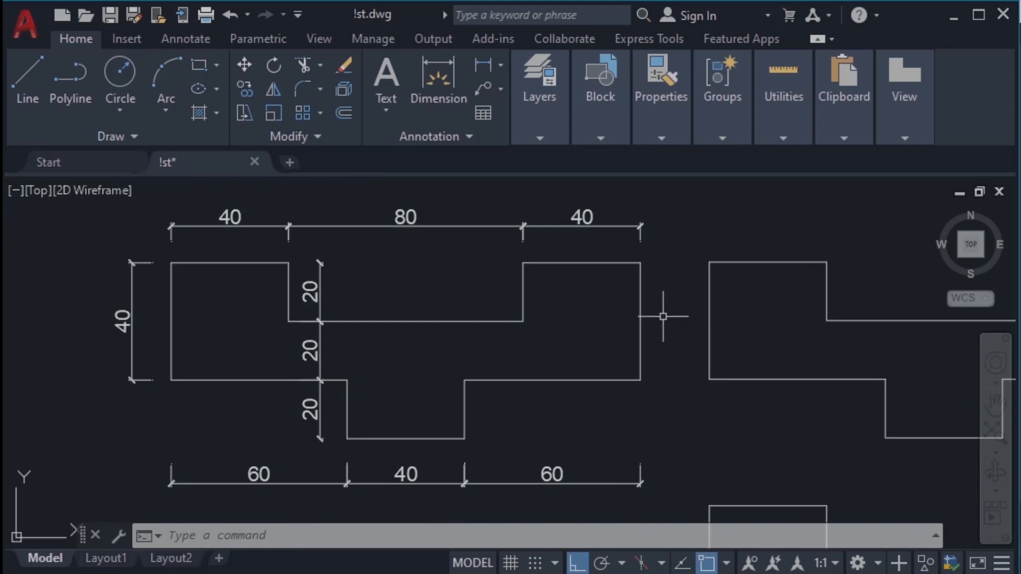
scroll(663, 317, down, 2)
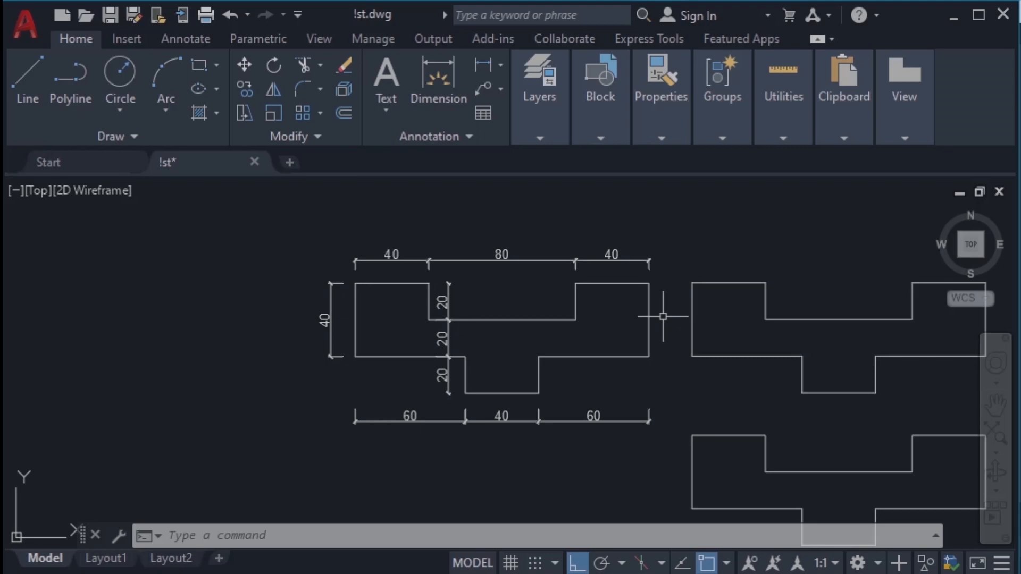
scroll(663, 317, up, 3)
scroll(661, 320, down, 3)
scroll(682, 342, up, 2)
mouse_move(682, 342)
middle_down()
mouse_move(650, 356)
mouse_move(420, 317)
middle_up()
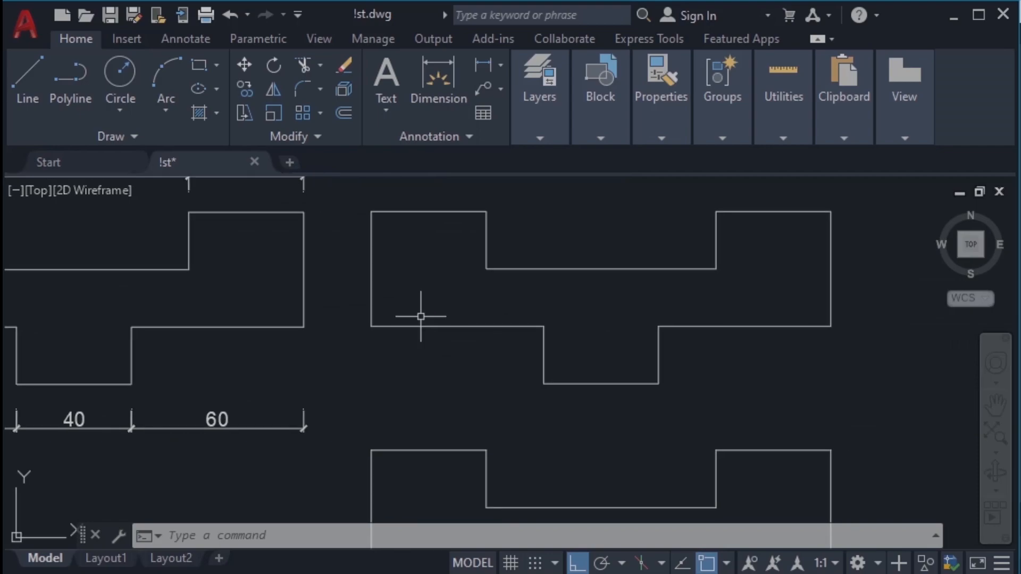
middle_drag(711, 376, 650, 243)
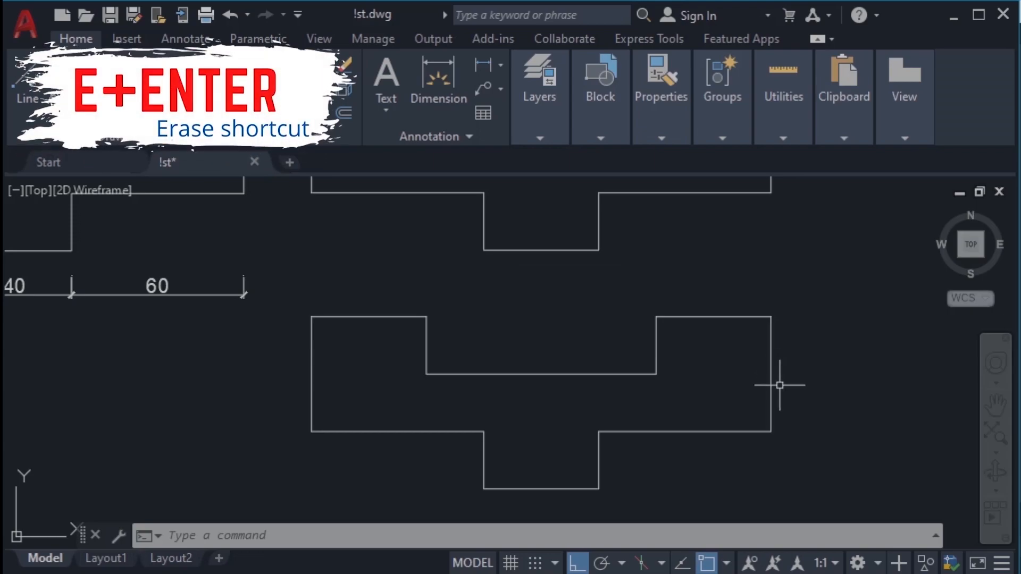
text(e)
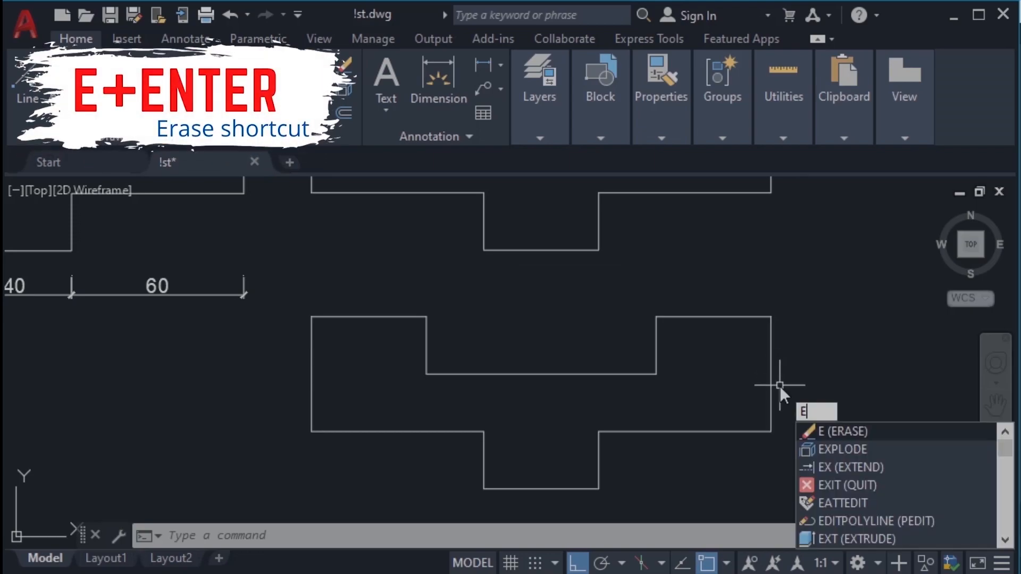
key(Return)
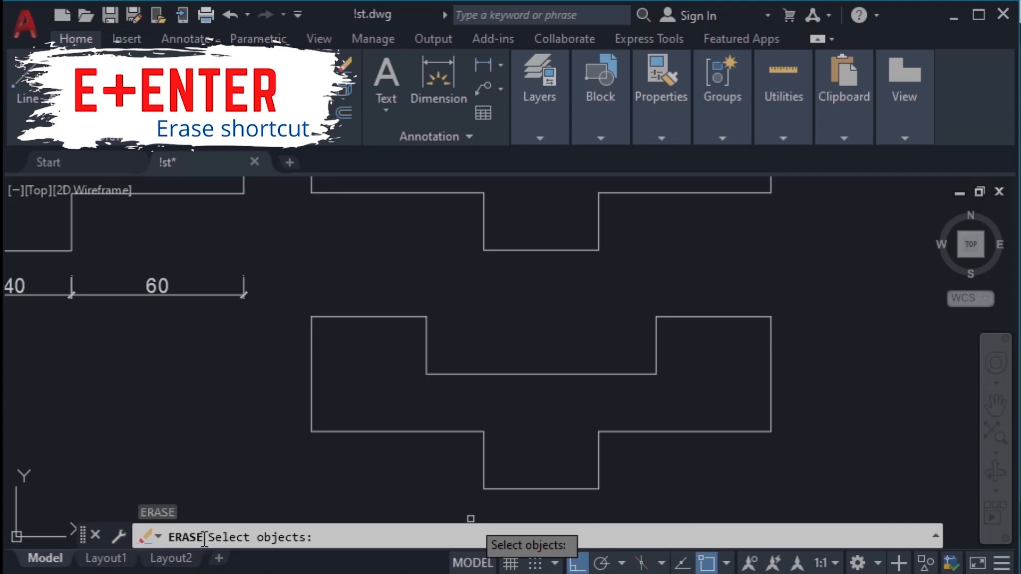
click(774, 382)
click(707, 317)
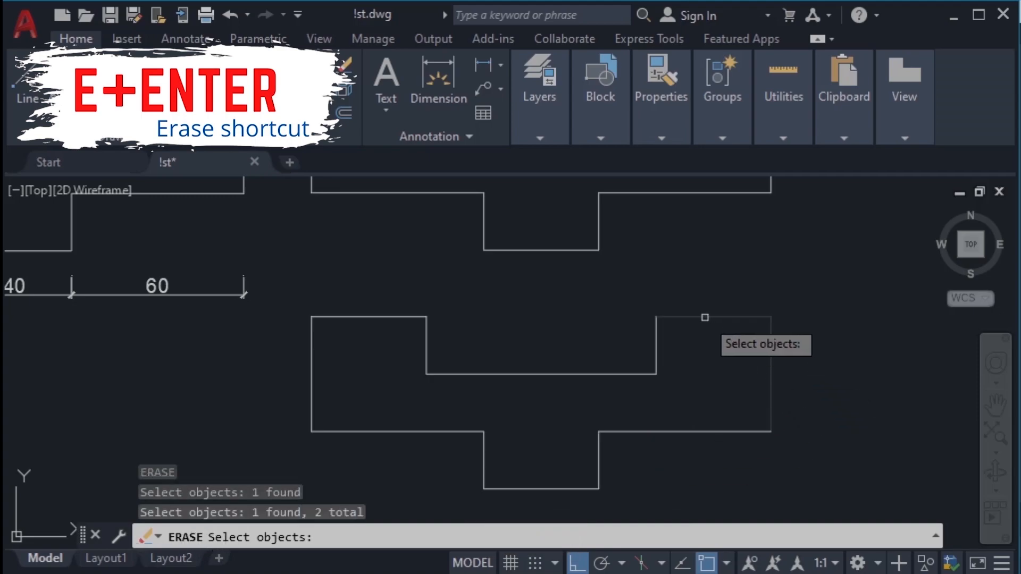
click(654, 355)
click(639, 374)
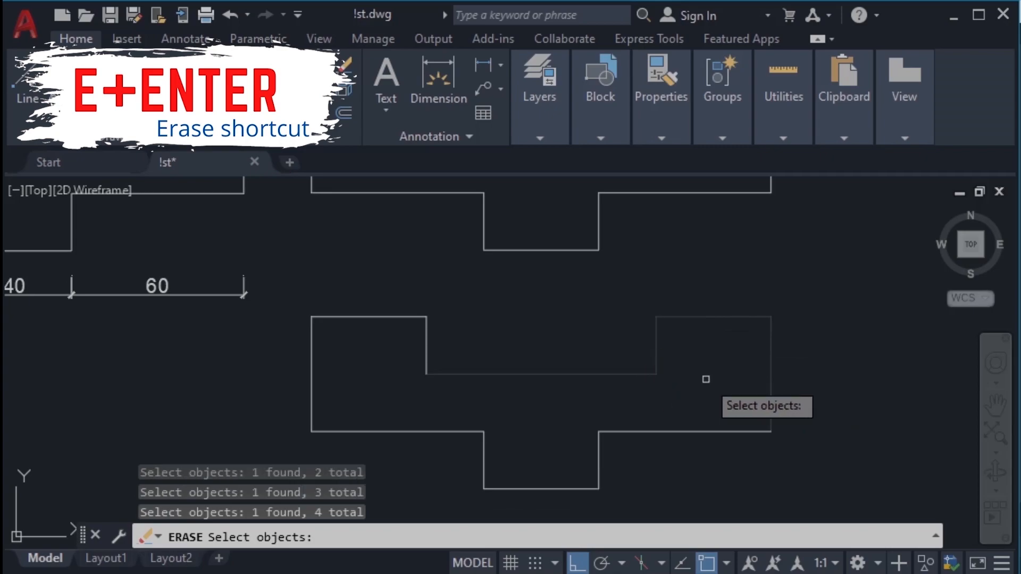
key(Escape)
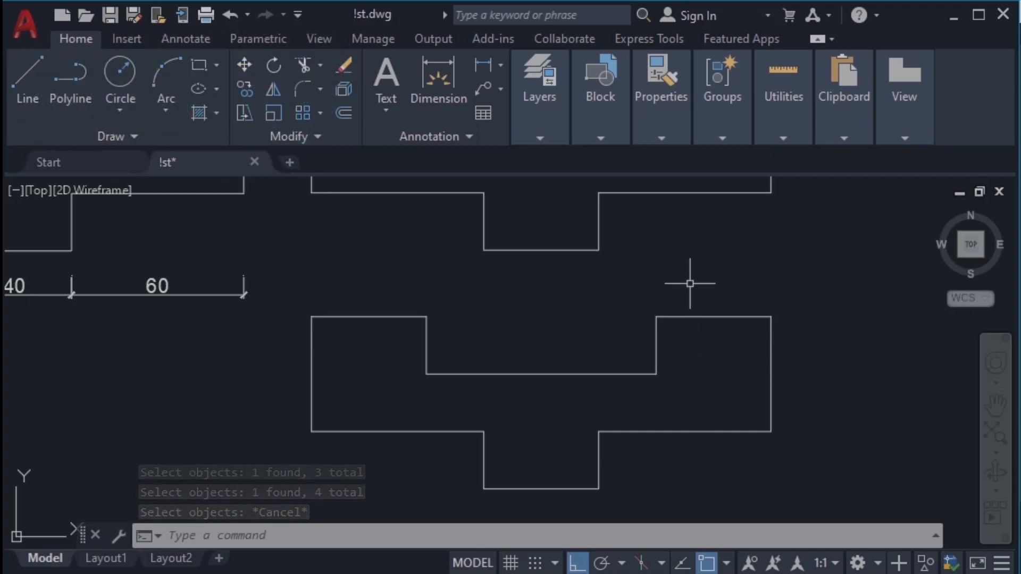
Erase the lower outline's upper-right horizontal line, the short vertical line at its inner end, and the long middle horizontal line
text(e)
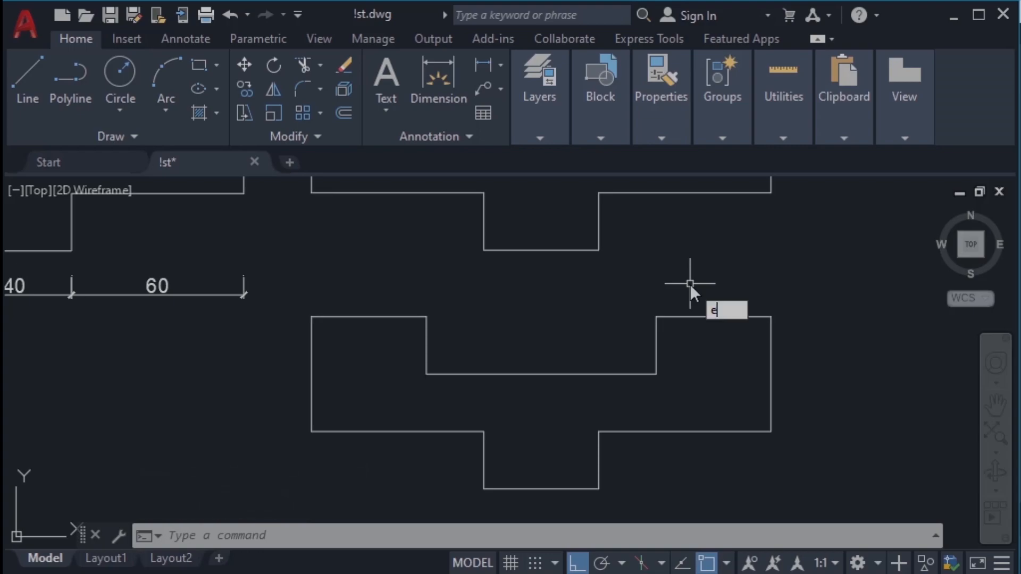
key(Return)
click(685, 317)
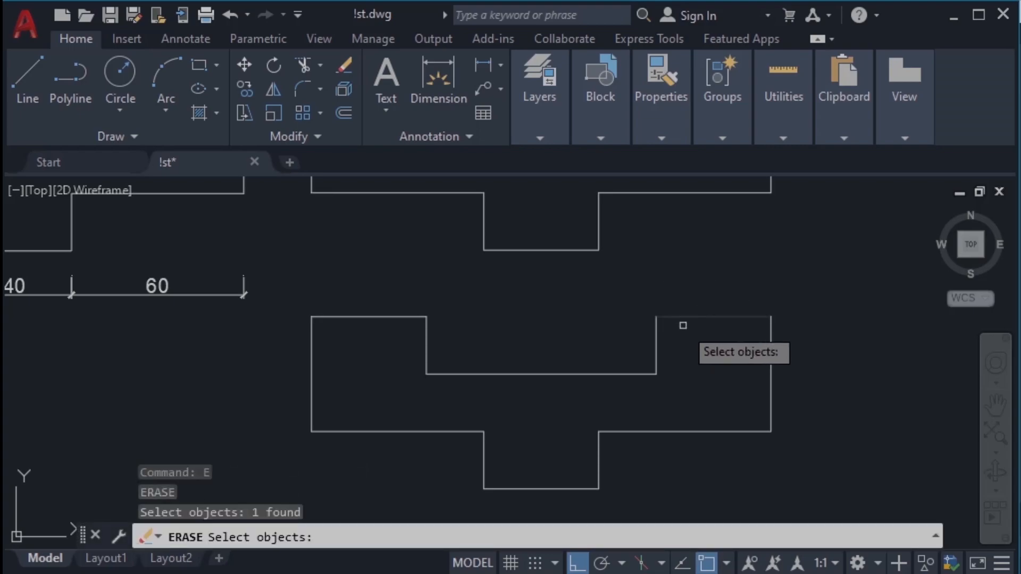
click(655, 363)
click(637, 374)
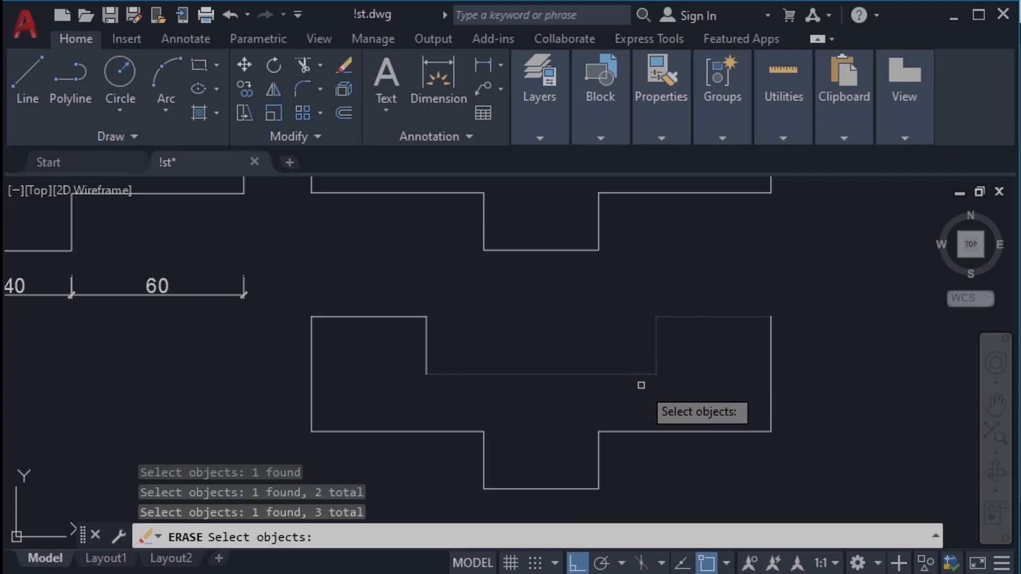
key(Return)
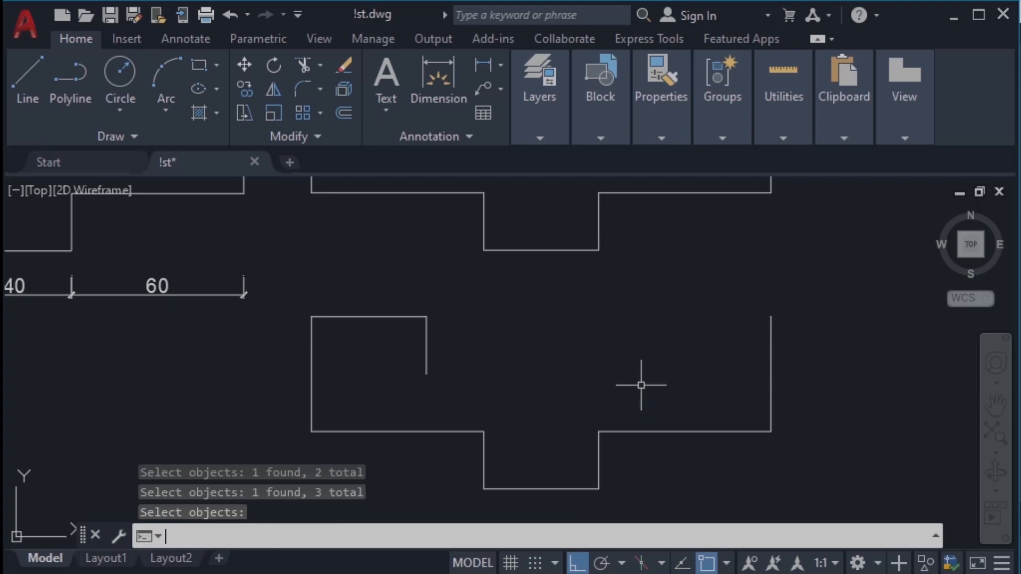
Erase the whole upper redrawn polyline outline
middle_drag(649, 288, 650, 410)
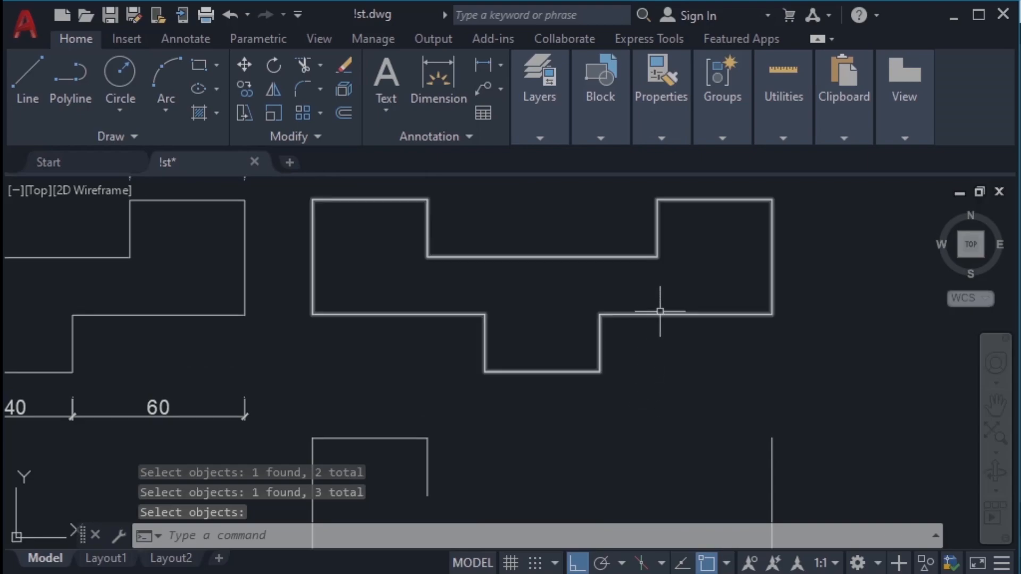
text(e)
key(Return)
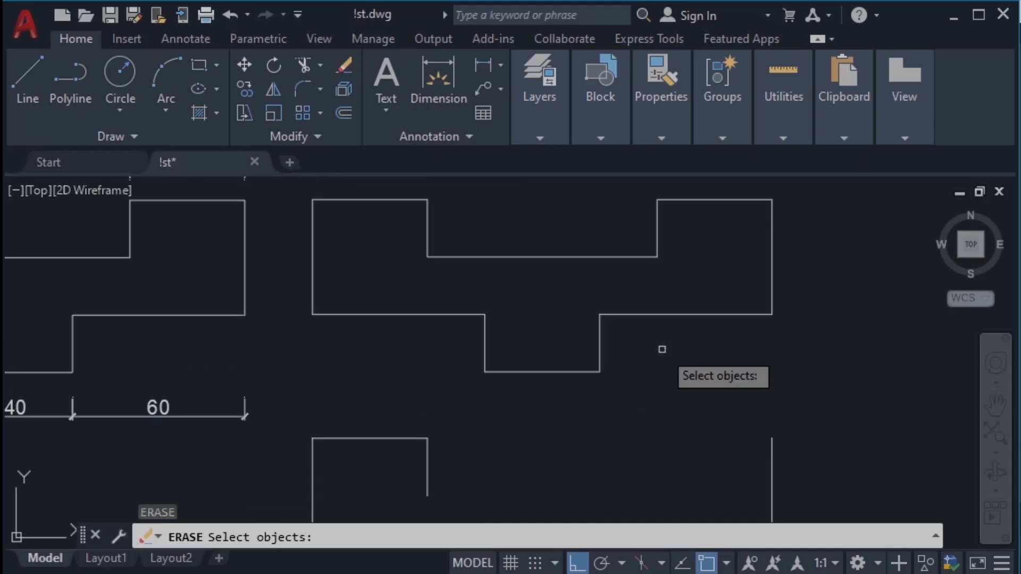
click(654, 314)
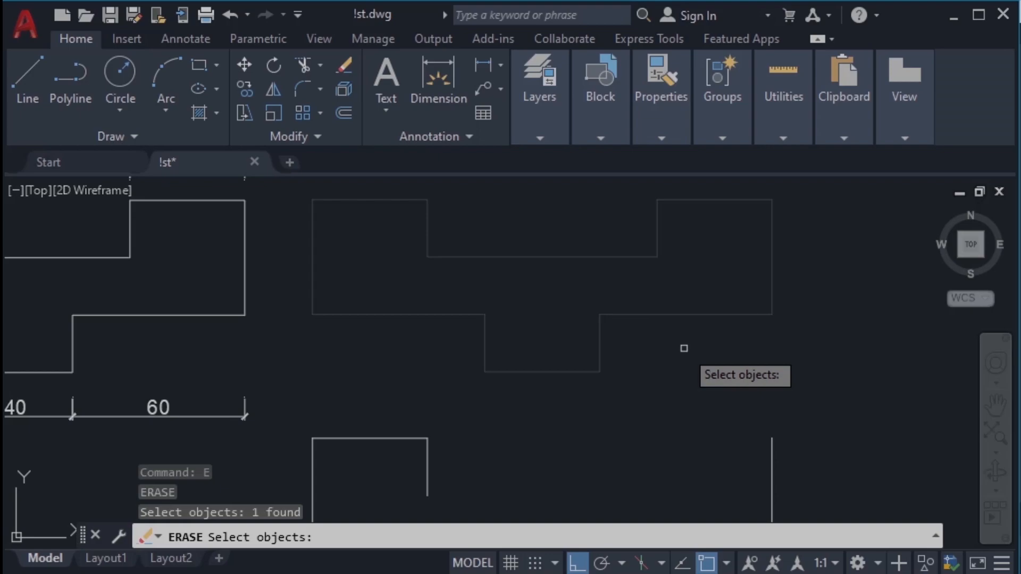
key(Return)
Delete the short vertical line at the inner end of the remaining outline's upper-left horizontal line
mouse_move(684, 349)
middle_down()
mouse_move(688, 319)
mouse_move(763, 223)
middle_up()
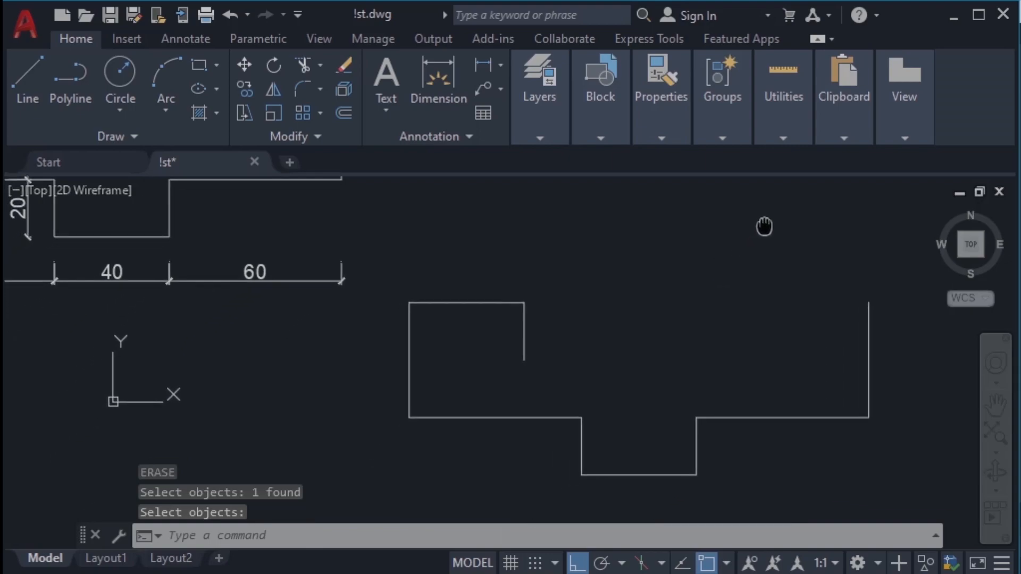
click(525, 335)
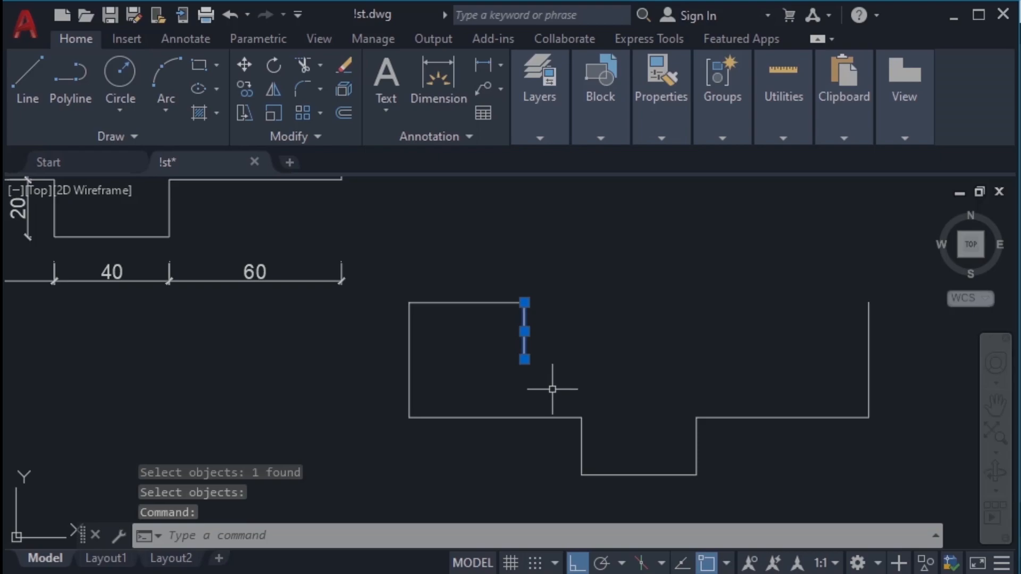
key(Delete)
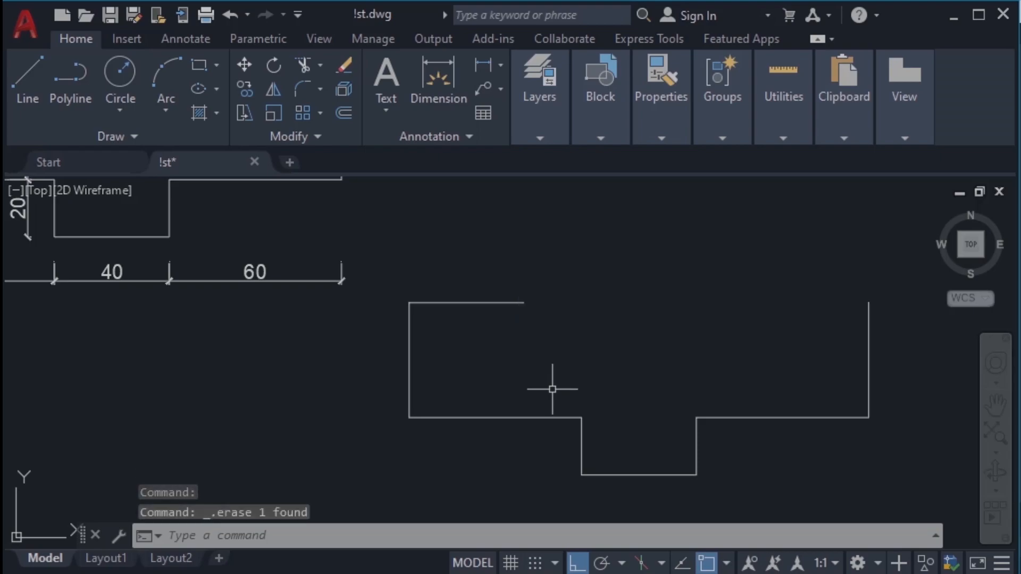
Select every object in the drawing, including the dimensioned reference outline, and delete them all
middle_drag(444, 296, 553, 377)
scroll(552, 377, down, 1)
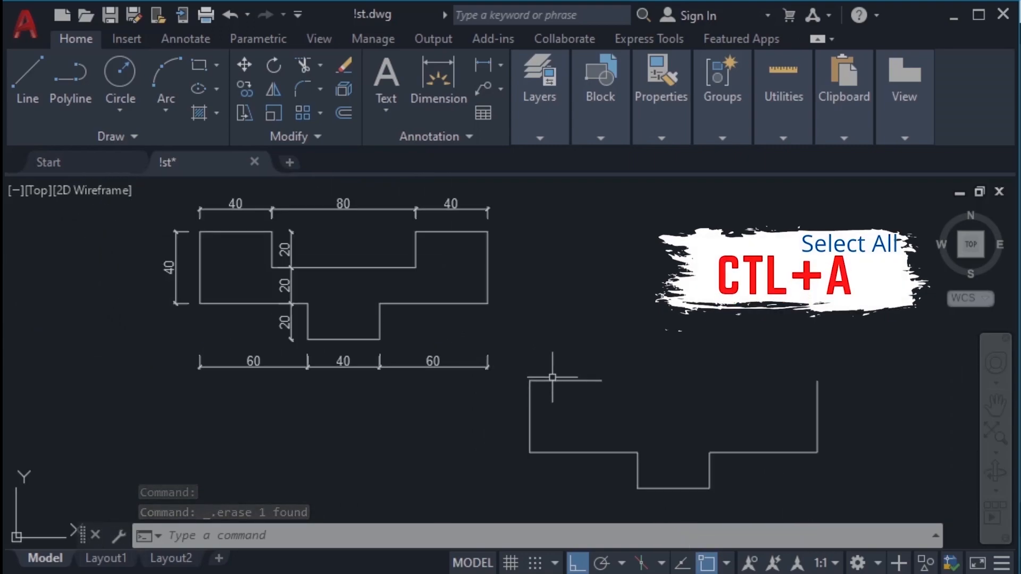
key(ctrl+a)
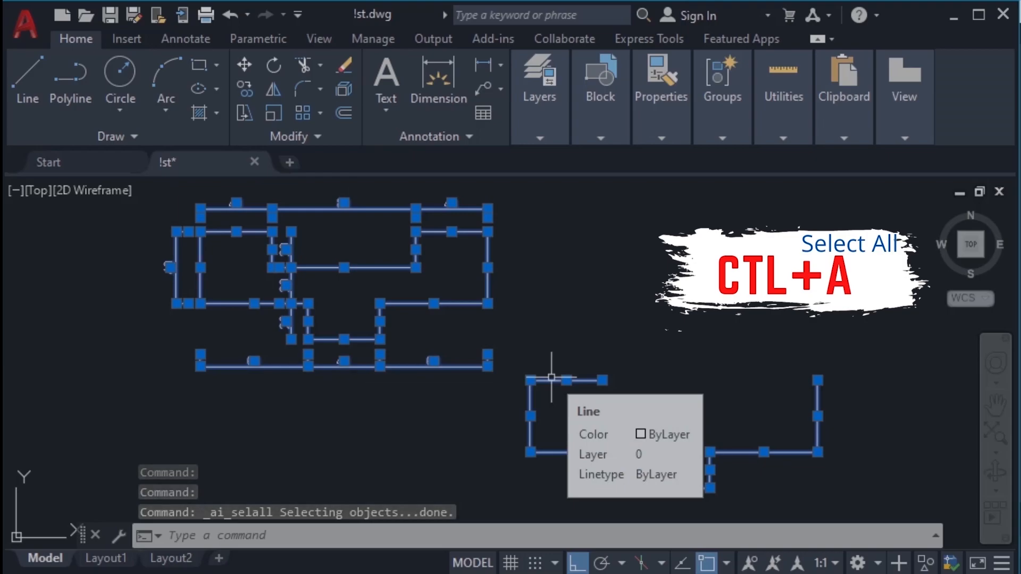
key(Delete)
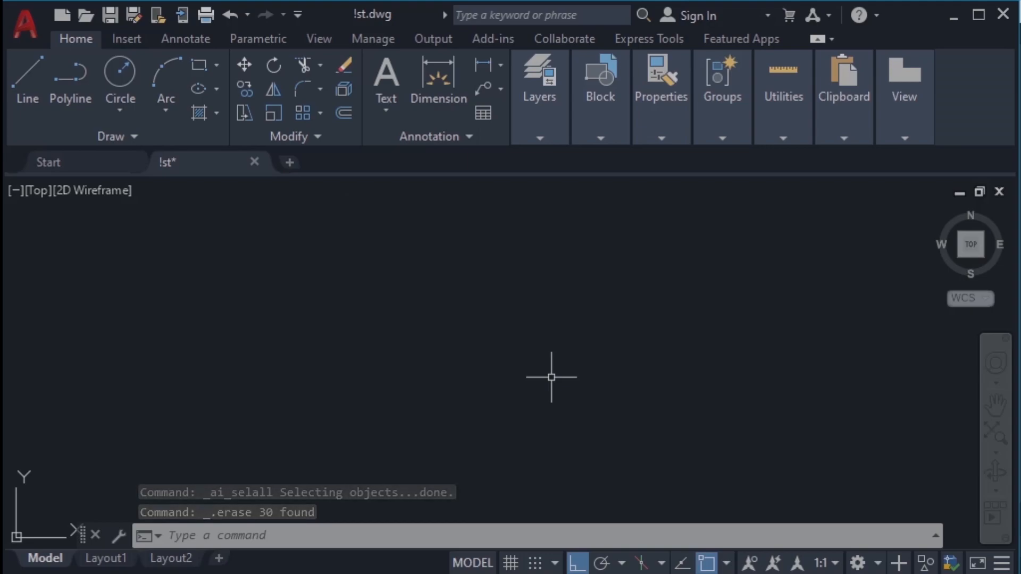
Undo the deletion of all objects and the earlier erasures until both redrawn outlines are complete again
key(ctrl+z)
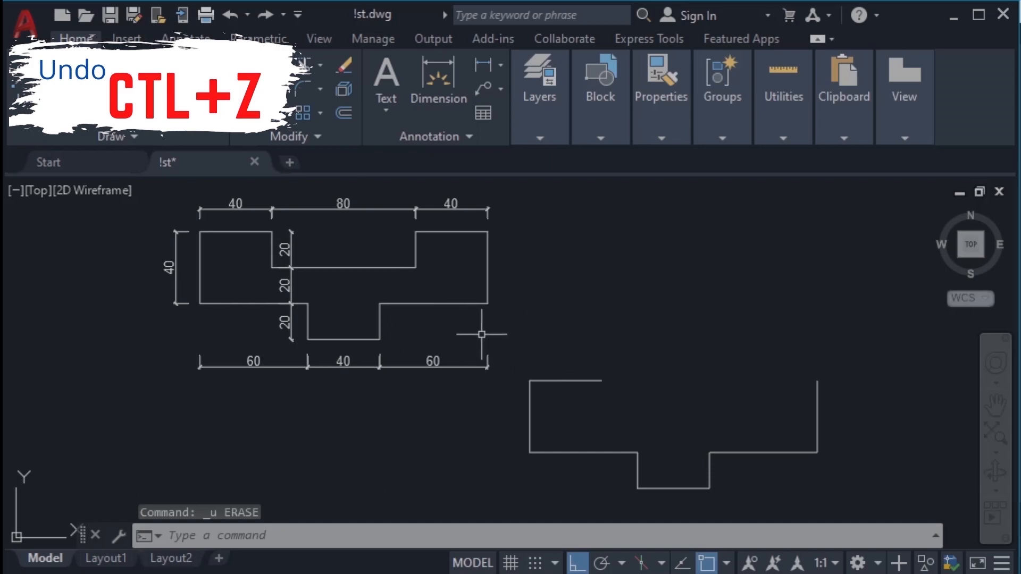
key(ctrl+z)
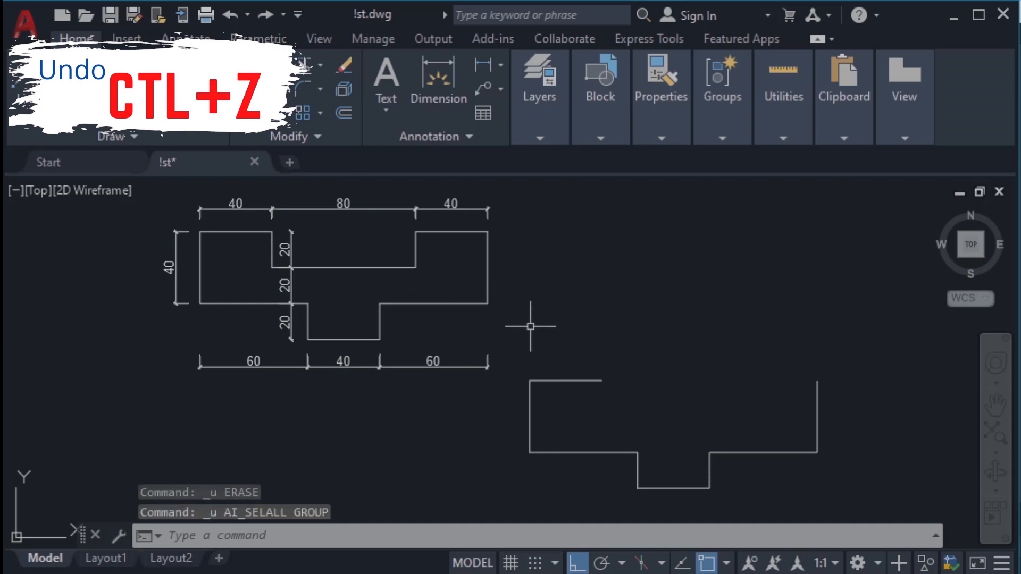
key(ctrl+z)
key(ctrl+z)
key(ctrl+z)
key(ctrl+z)
key(ctrl+z)
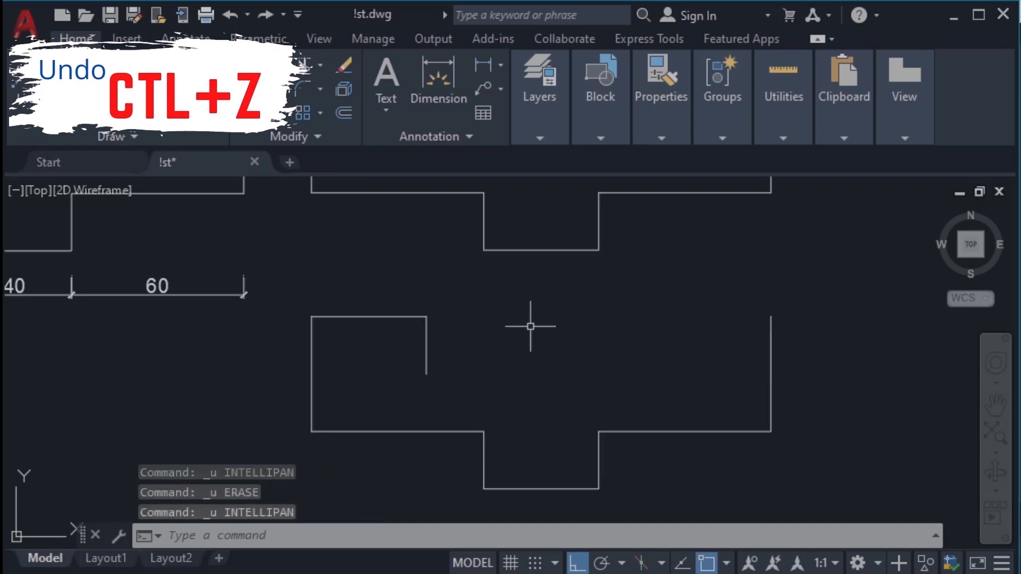
scroll(530, 326, down, 3)
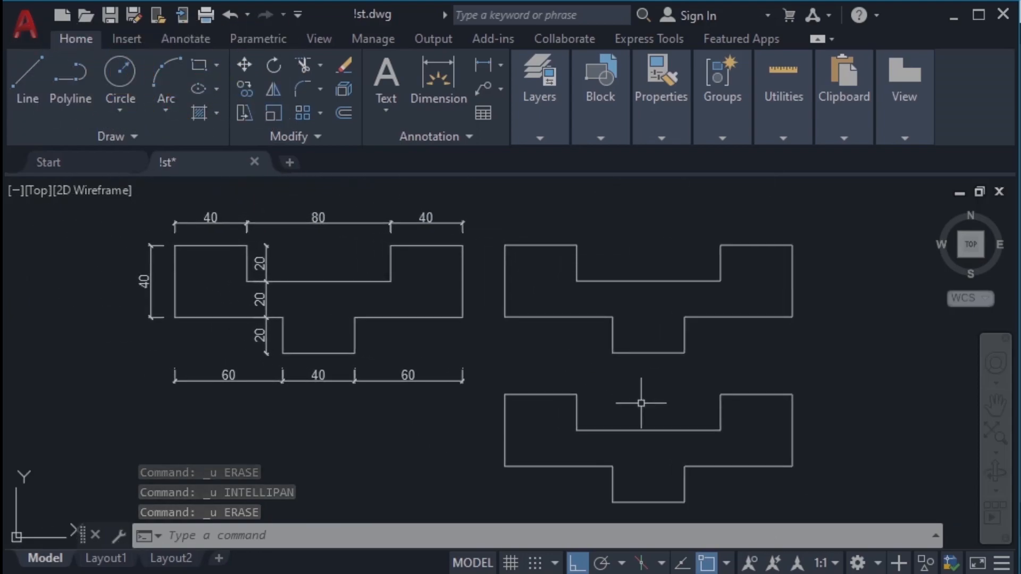
Regenerate the model with the RE command and bring all three outlines back into closer view
scroll(594, 377, down, 4)
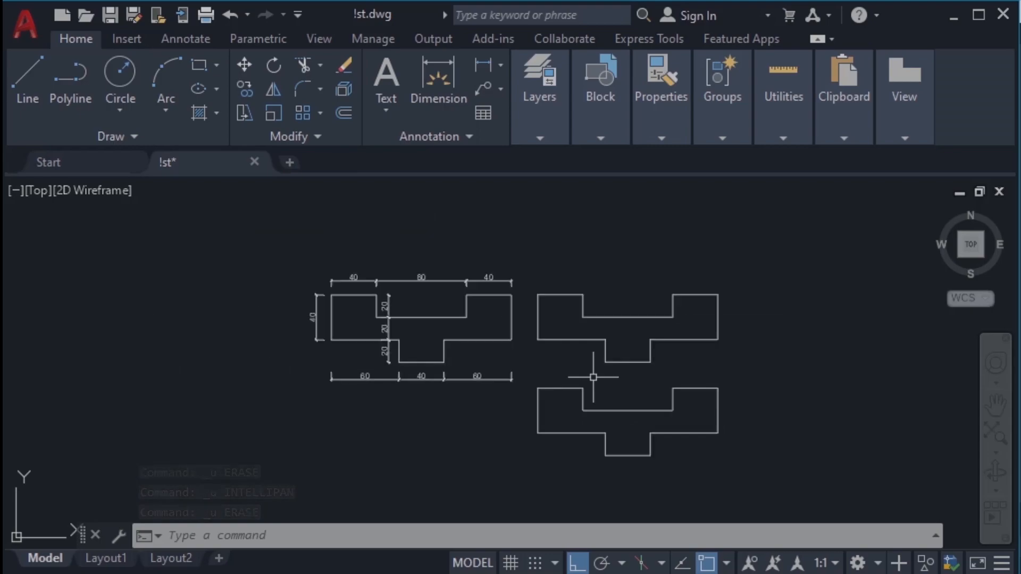
scroll(593, 377, up, 4)
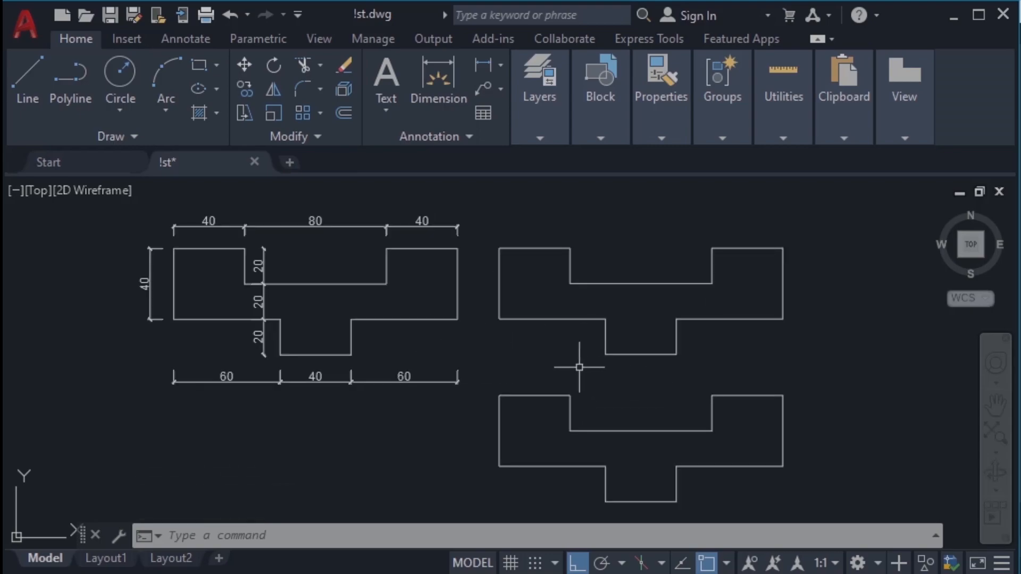
scroll(579, 367, down, 2)
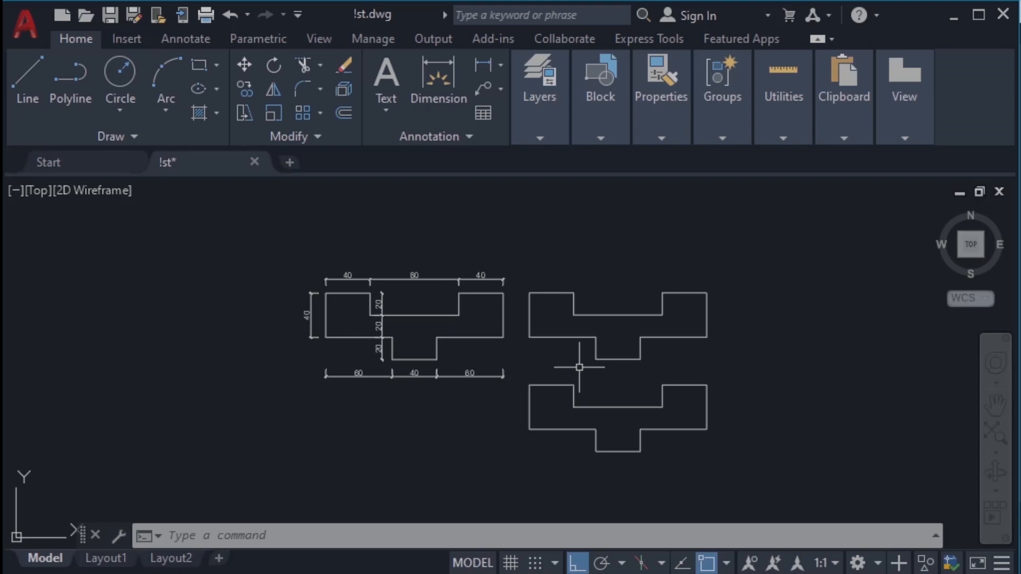
text(Re)
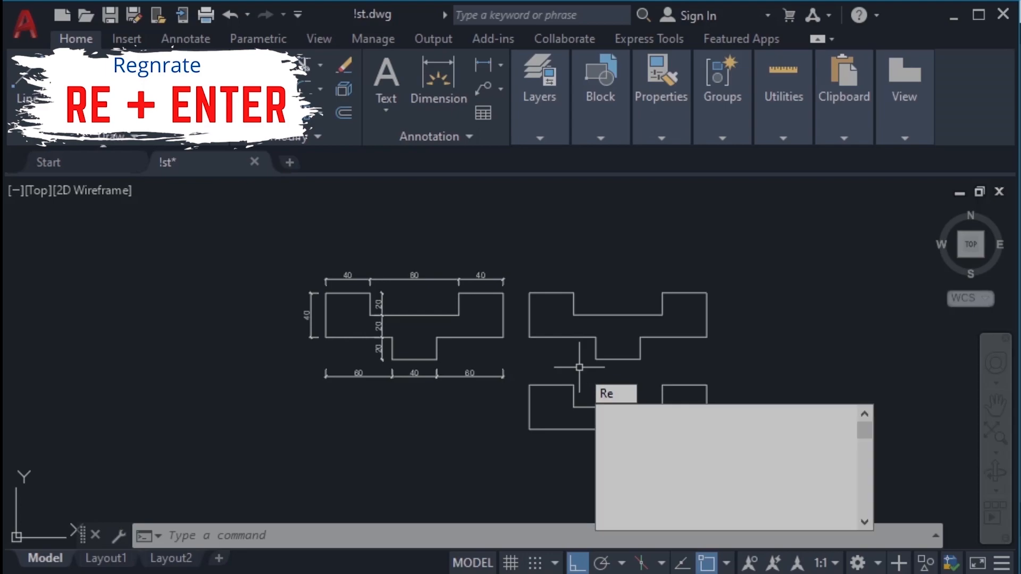
key(Return)
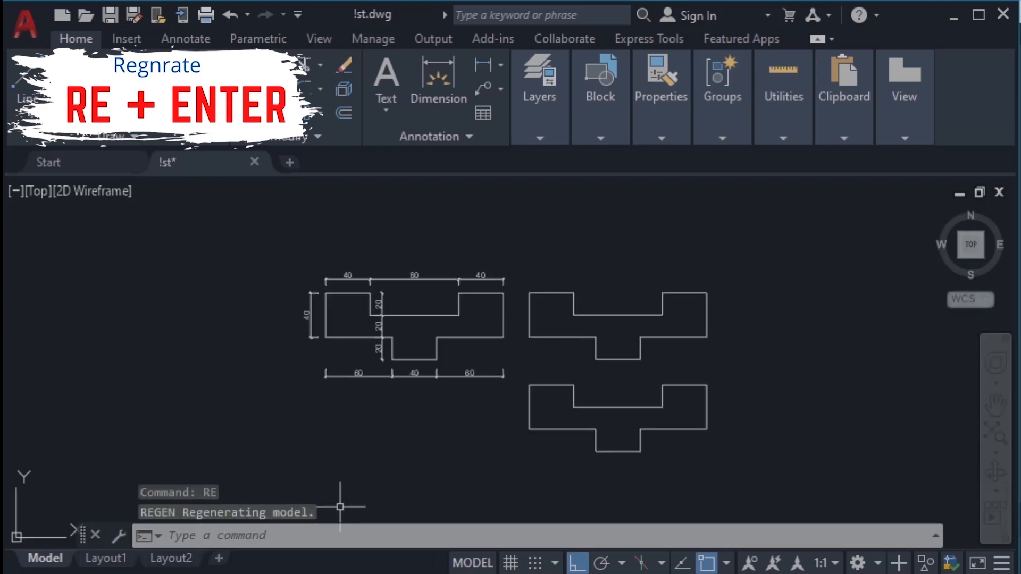
scroll(548, 358, up, 2)
mouse_move(547, 349)
middle_down()
mouse_move(532, 338)
mouse_move(576, 342)
middle_up()
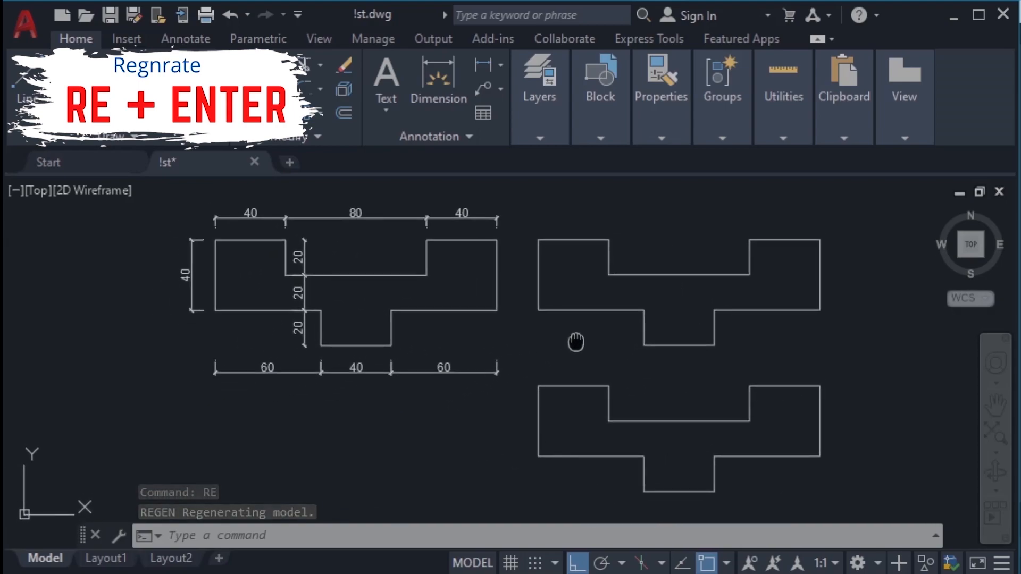